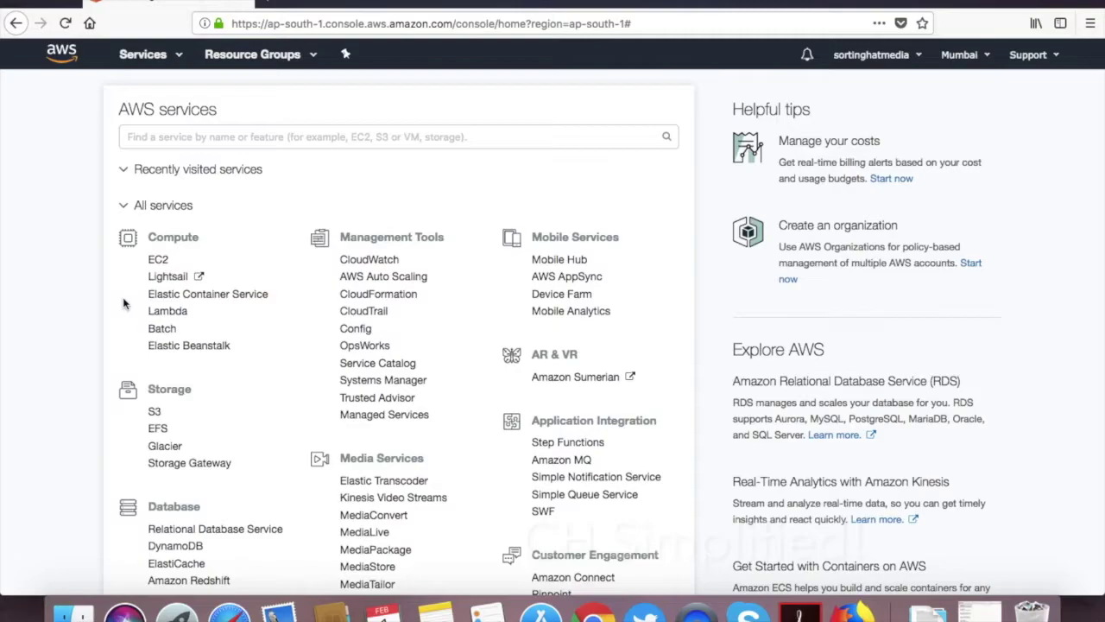
Step: Open the EC2 service from the compute services and start launching a new instance
{"action": "scroll", "coordinate": [123, 302], "scroll_direction": "down", "scroll_amount": 10}
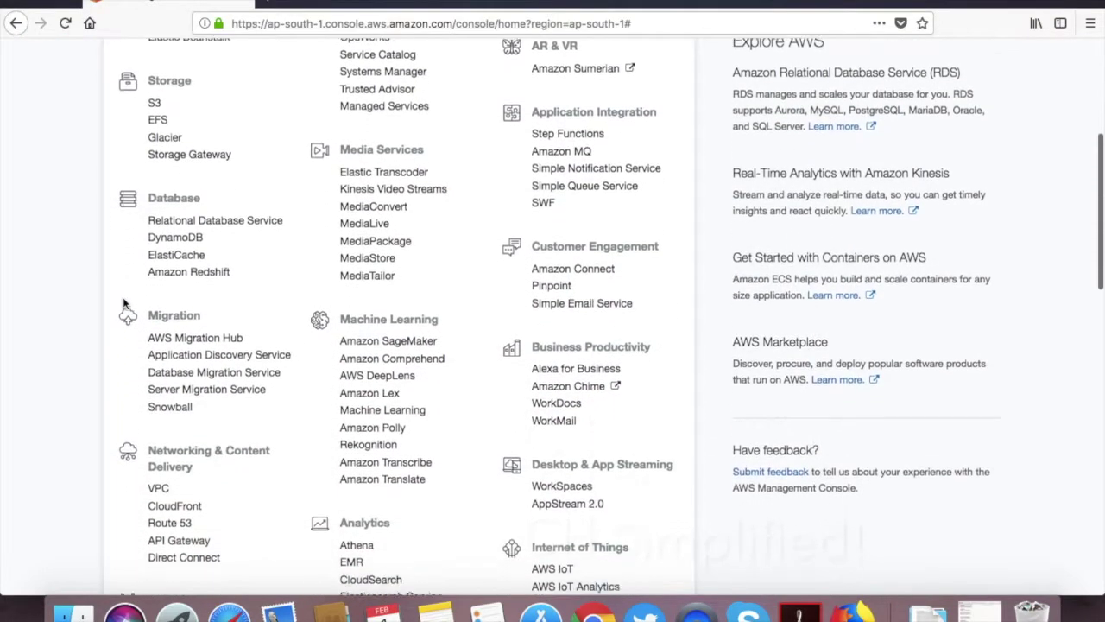
{"action": "scroll", "coordinate": [123, 302], "scroll_direction": "up", "scroll_amount": 7}
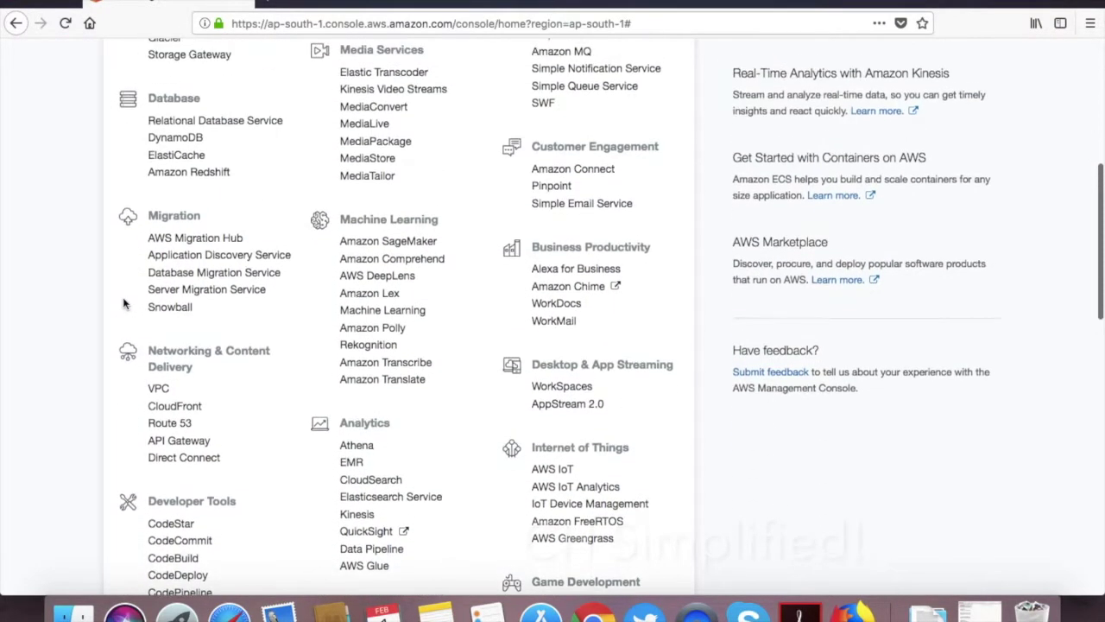
{"action": "scroll", "coordinate": [124, 302], "scroll_direction": "up", "scroll_amount": 2}
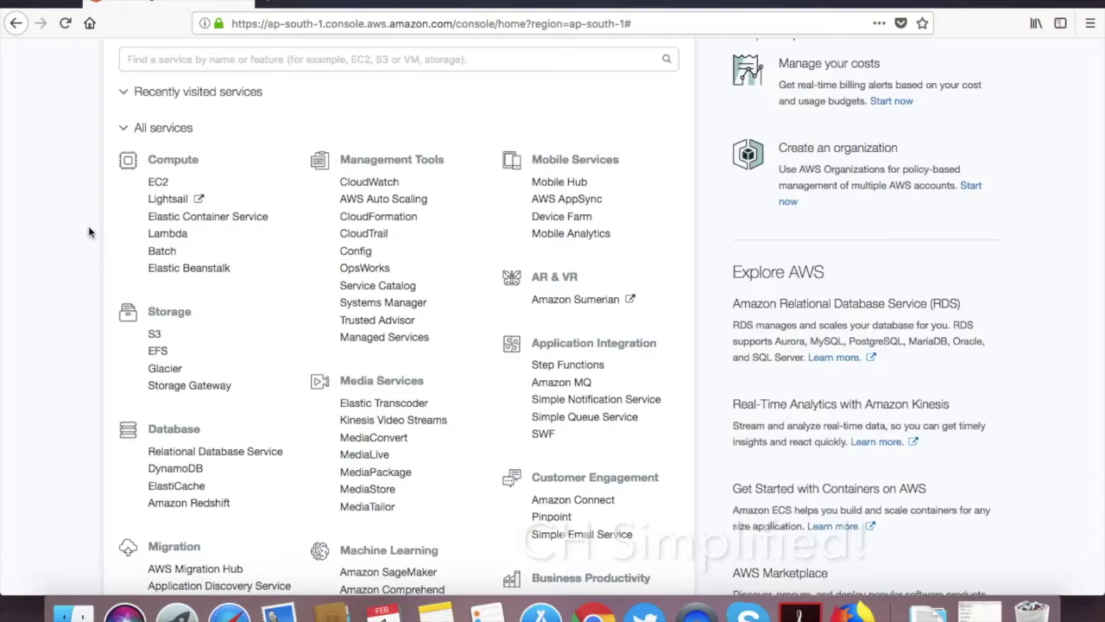
{"action": "left_click", "coordinate": [159, 182]}
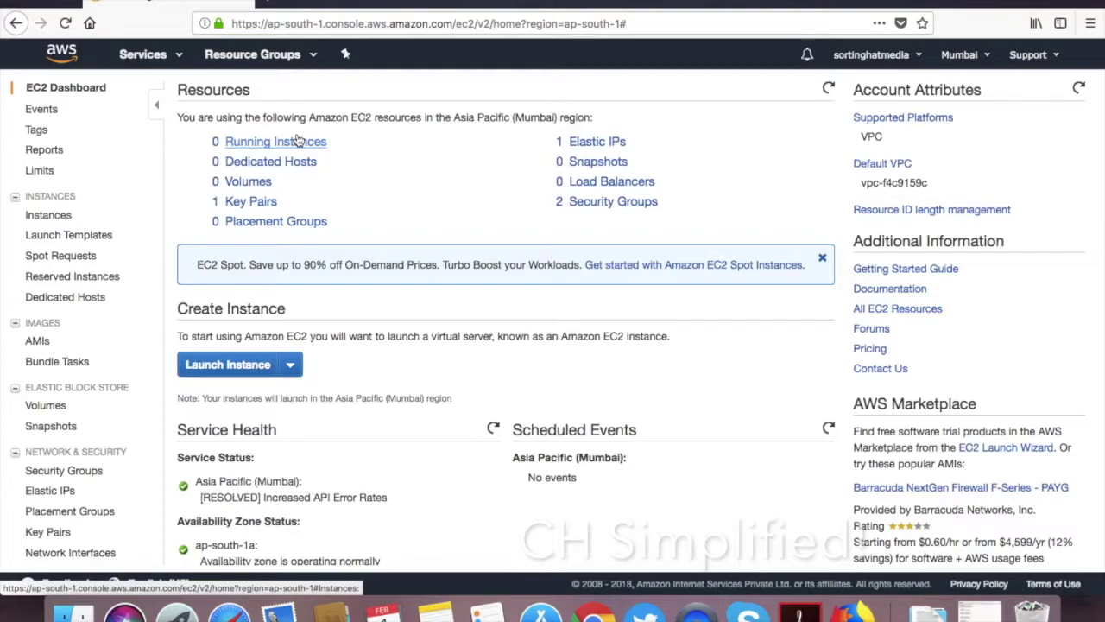
{"action": "left_click", "coordinate": [226, 364]}
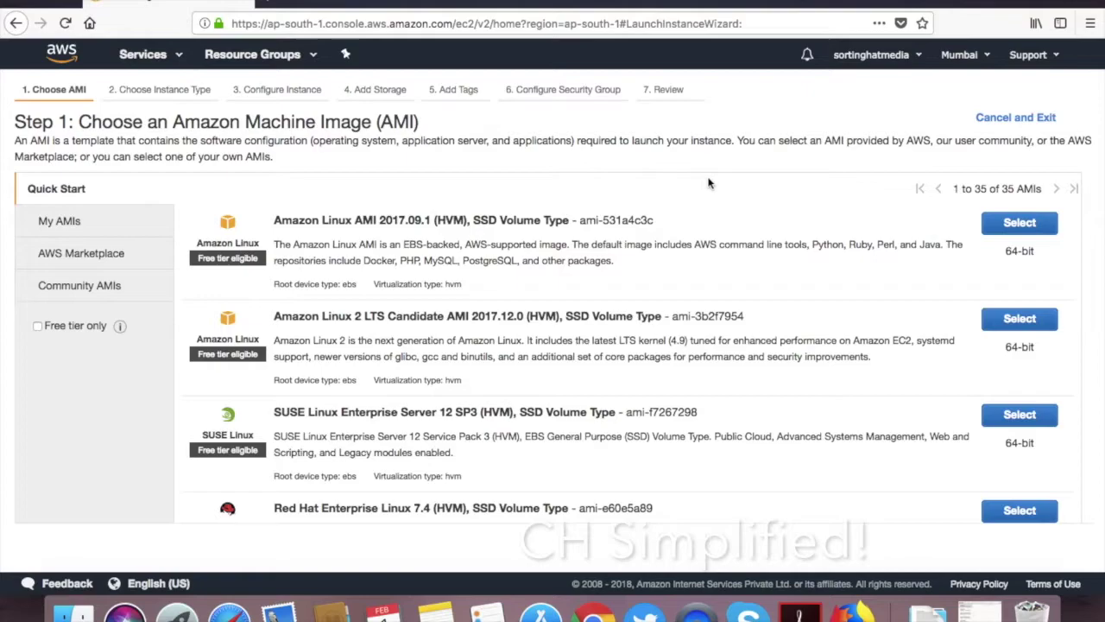
Step: Check the available regions and examine the Quick Start list of Amazon Machine Images
{"action": "left_click", "coordinate": [970, 57]}
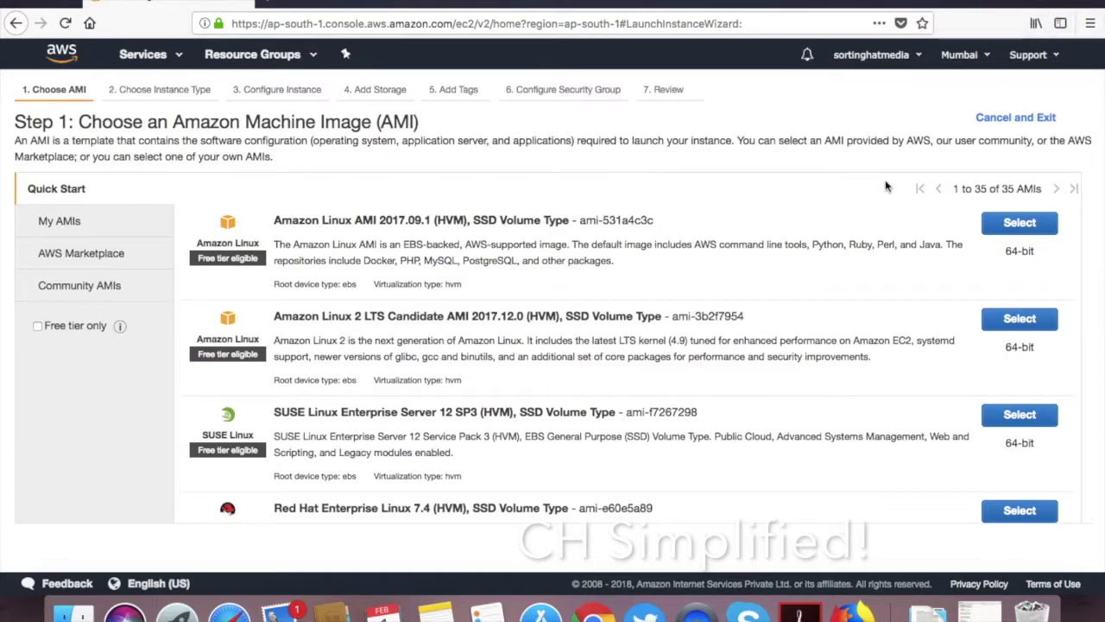
{"action": "scroll", "coordinate": [777, 270], "scroll_direction": "down", "scroll_amount": 2}
{"action": "scroll", "coordinate": [777, 270], "scroll_direction": "up", "scroll_amount": 2}
{"action": "scroll", "coordinate": [777, 270], "scroll_direction": "down", "scroll_amount": 2}
{"action": "scroll", "coordinate": [777, 270], "scroll_direction": "up", "scroll_amount": 2}
{"action": "scroll", "coordinate": [508, 310], "scroll_direction": "down", "scroll_amount": 5}
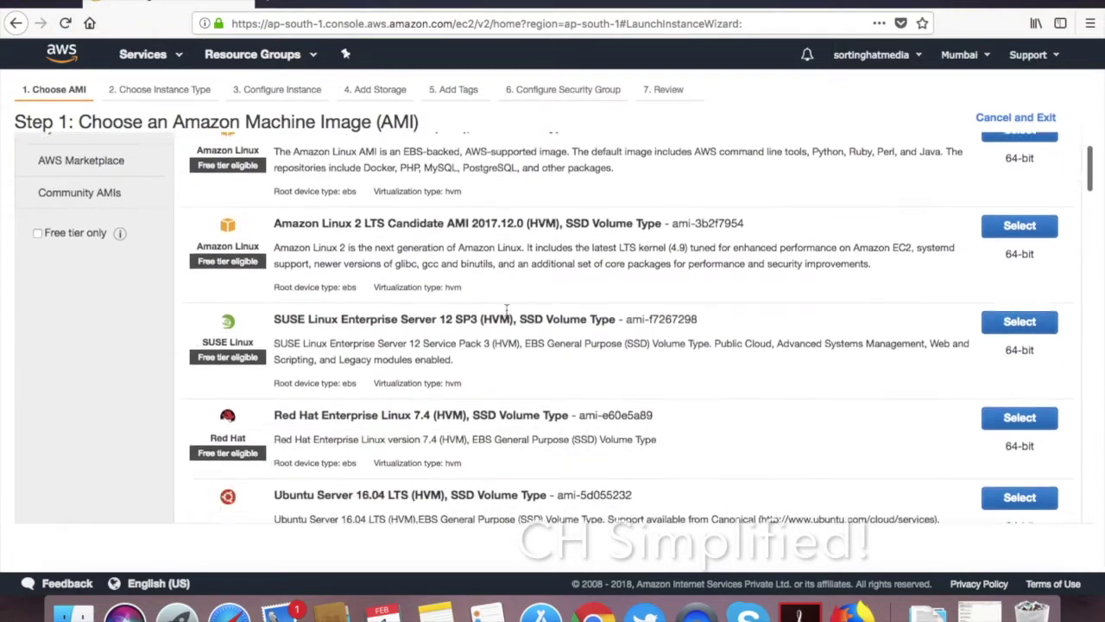
{"action": "scroll", "coordinate": [508, 313], "scroll_direction": "down", "scroll_amount": 2}
{"action": "scroll", "coordinate": [508, 313], "scroll_direction": "up", "scroll_amount": 6}
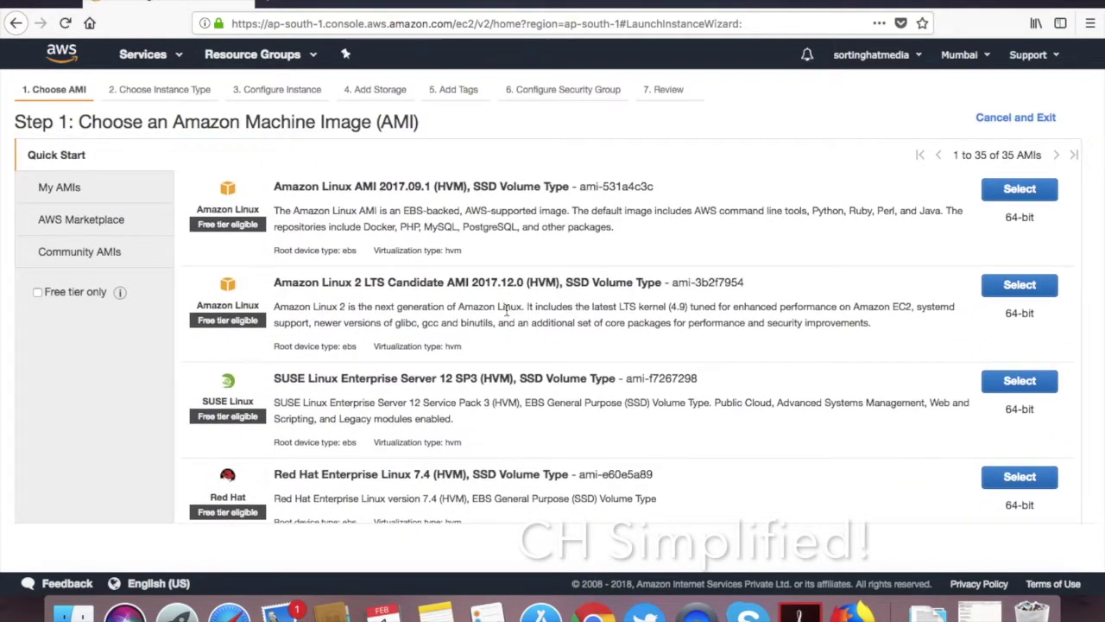
{"action": "scroll", "coordinate": [508, 312], "scroll_direction": "down", "scroll_amount": 10}
{"action": "scroll", "coordinate": [508, 315], "scroll_direction": "down", "scroll_amount": 4}
{"action": "scroll", "coordinate": [507, 313], "scroll_direction": "up", "scroll_amount": 12}
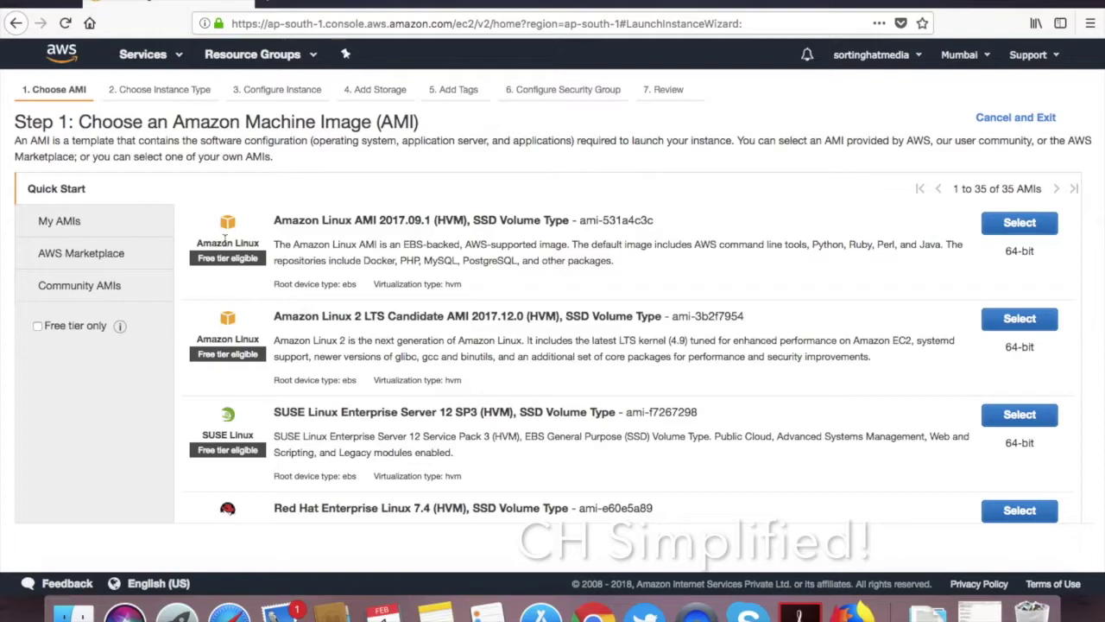
Step: Choose Ubuntu Server 16.04 LTS (HVM), SSD Volume Type as the machine image
{"action": "scroll", "coordinate": [815, 311], "scroll_direction": "down", "scroll_amount": 4}
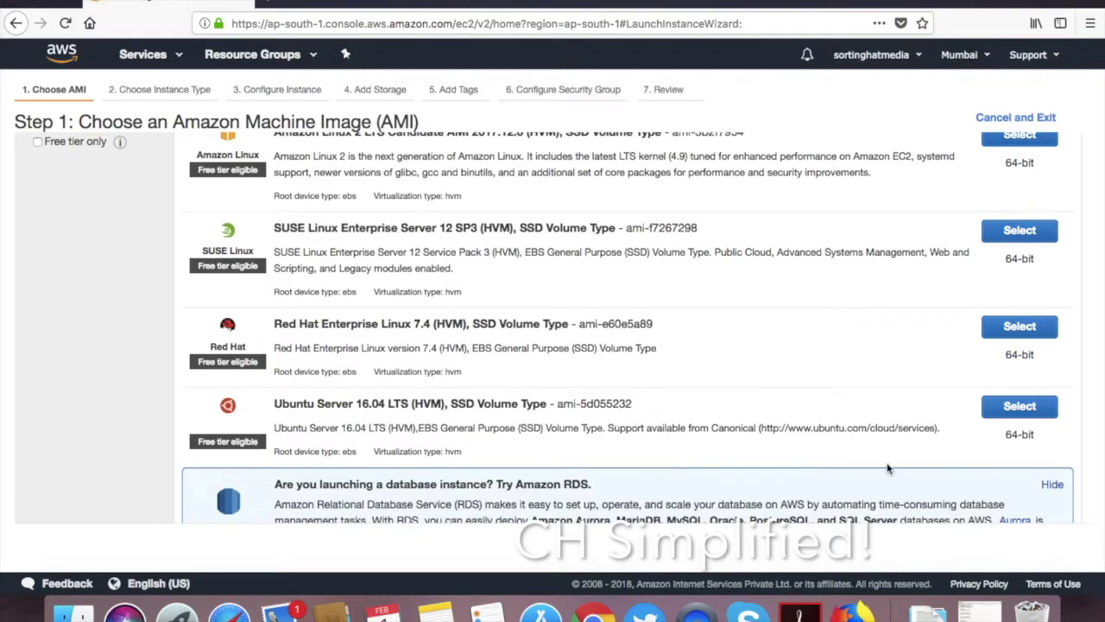
{"action": "right_click", "coordinate": [1008, 433]}
{"action": "key", "text": "Escape"}
{"action": "left_click", "coordinate": [1028, 413]}
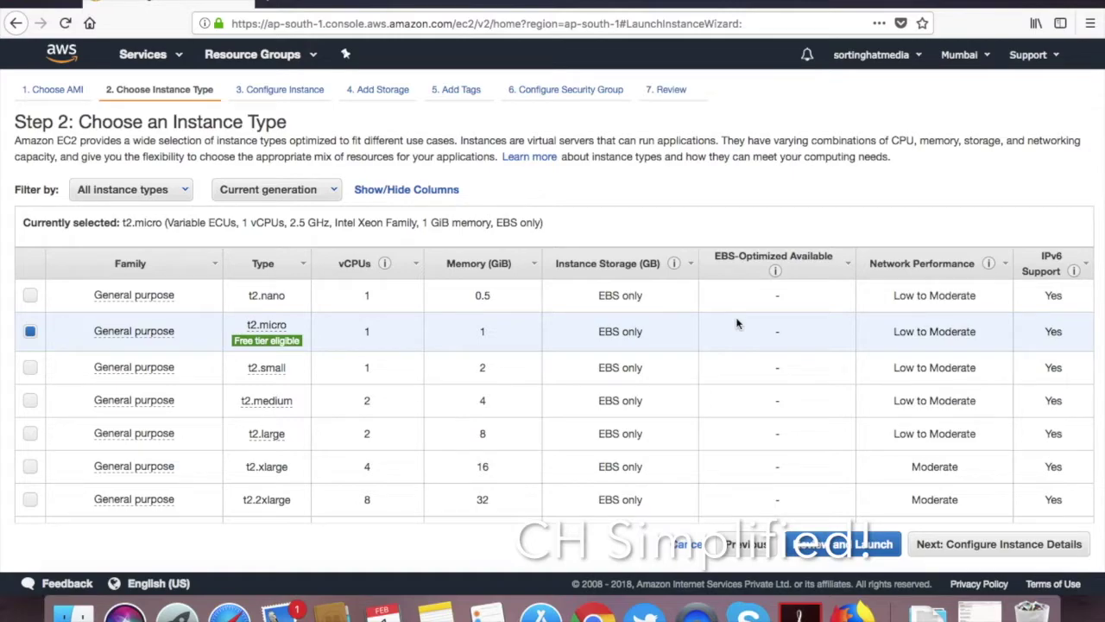
Step: Examine the free tier details of t2.micro and the vCPUs and memory of the larger instance types
{"action": "mouse_move", "coordinate": [248, 325]}
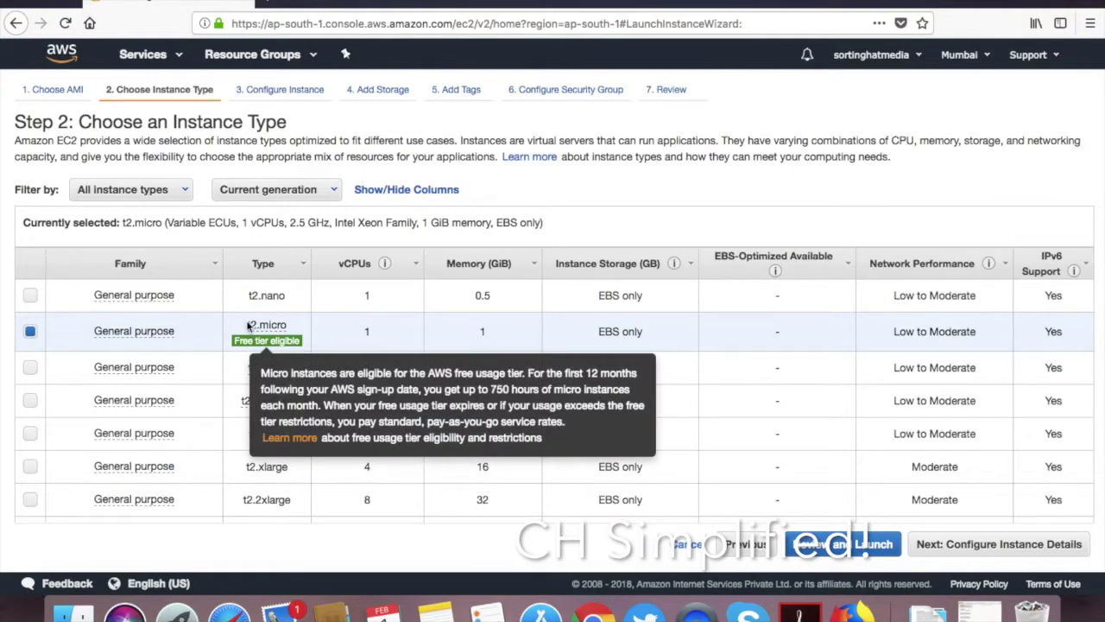
{"action": "mouse_move", "coordinate": [275, 344]}
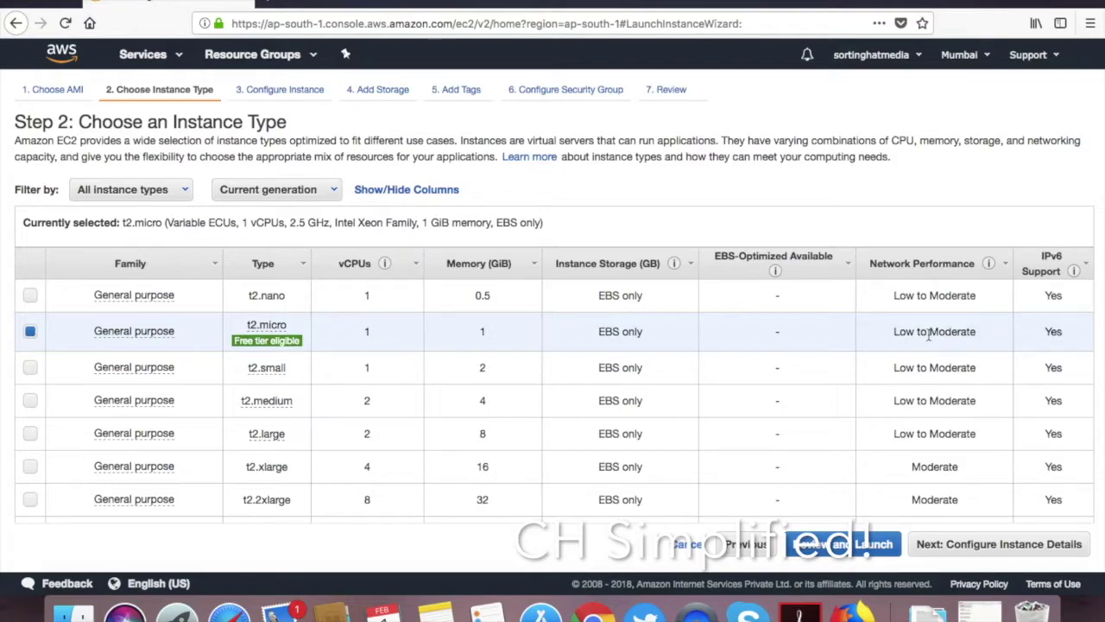
{"action": "scroll", "coordinate": [923, 330], "scroll_direction": "down", "scroll_amount": 1}
{"action": "scroll", "coordinate": [723, 372], "scroll_direction": "down", "scroll_amount": 2}
{"action": "scroll", "coordinate": [722, 371], "scroll_direction": "down", "scroll_amount": 4}
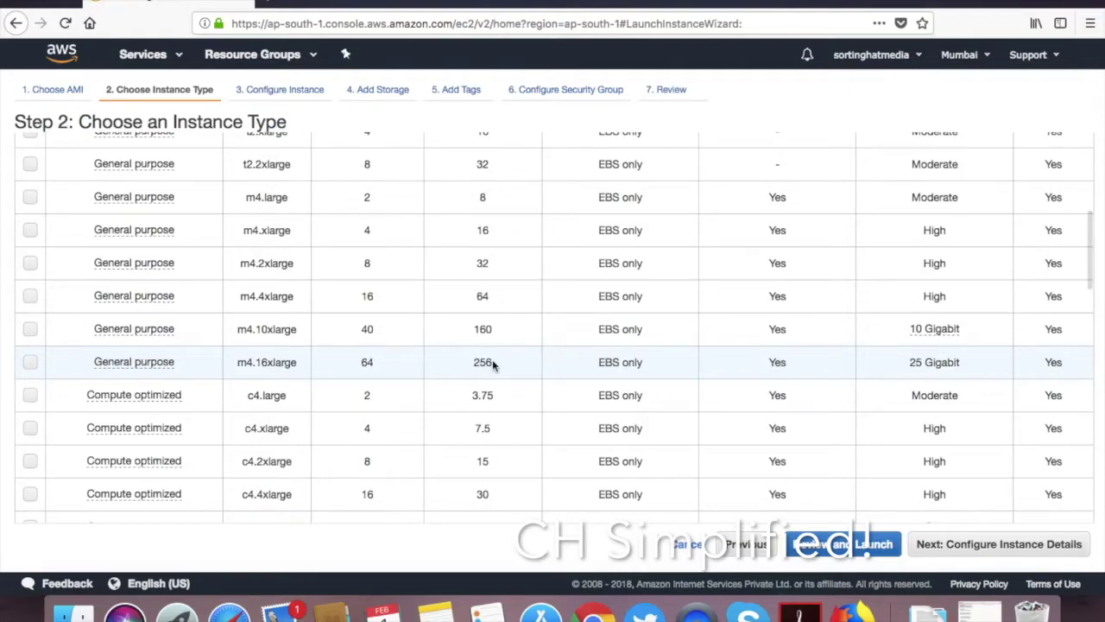
{"action": "scroll", "coordinate": [493, 363], "scroll_direction": "down", "scroll_amount": 3}
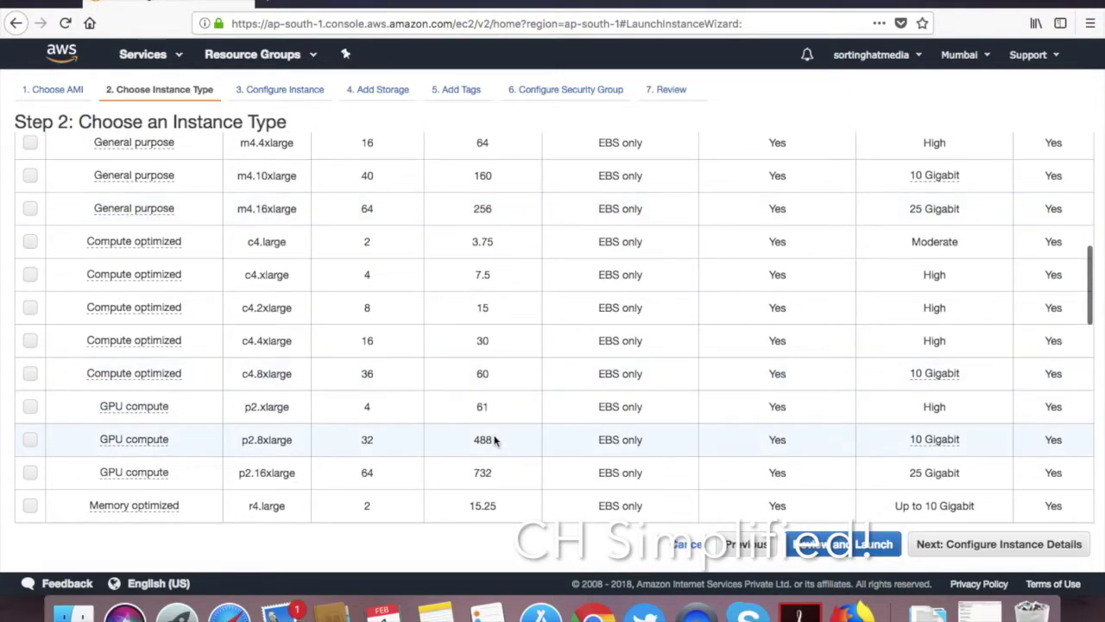
{"action": "scroll", "coordinate": [494, 438], "scroll_direction": "down", "scroll_amount": 6}
{"action": "scroll", "coordinate": [494, 439], "scroll_direction": "down", "scroll_amount": 5}
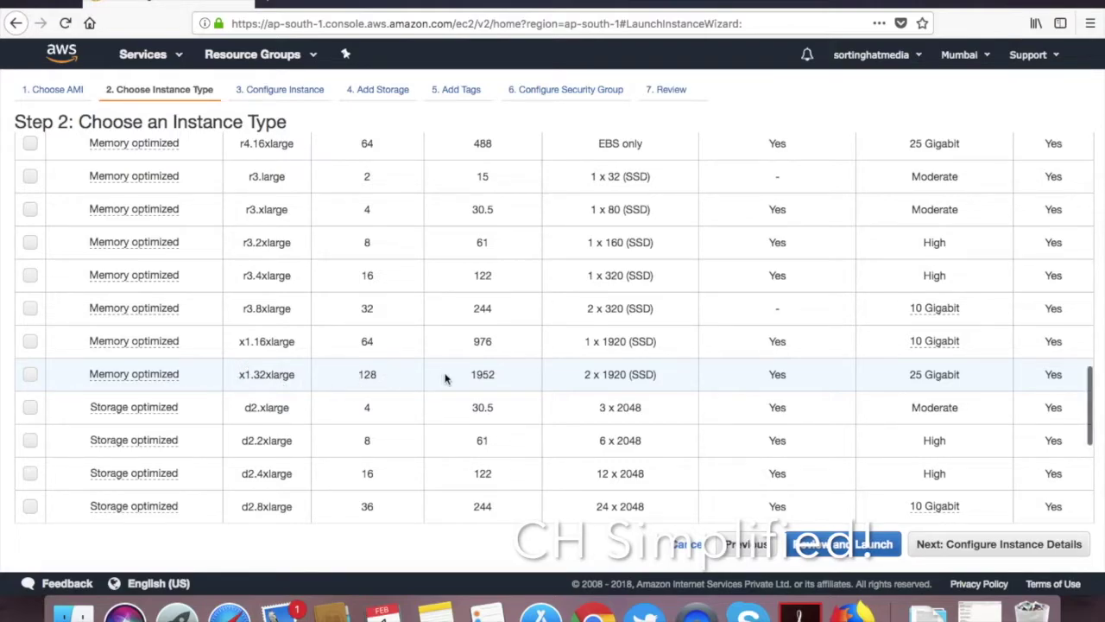
Step: Select the memory optimized x1.32xlarge instance type and examine its vCPUs, memory and instance storage
{"action": "left_click_drag", "start_coordinate": [471, 379], "coordinate": [496, 381]}
{"action": "left_click", "coordinate": [496, 381]}
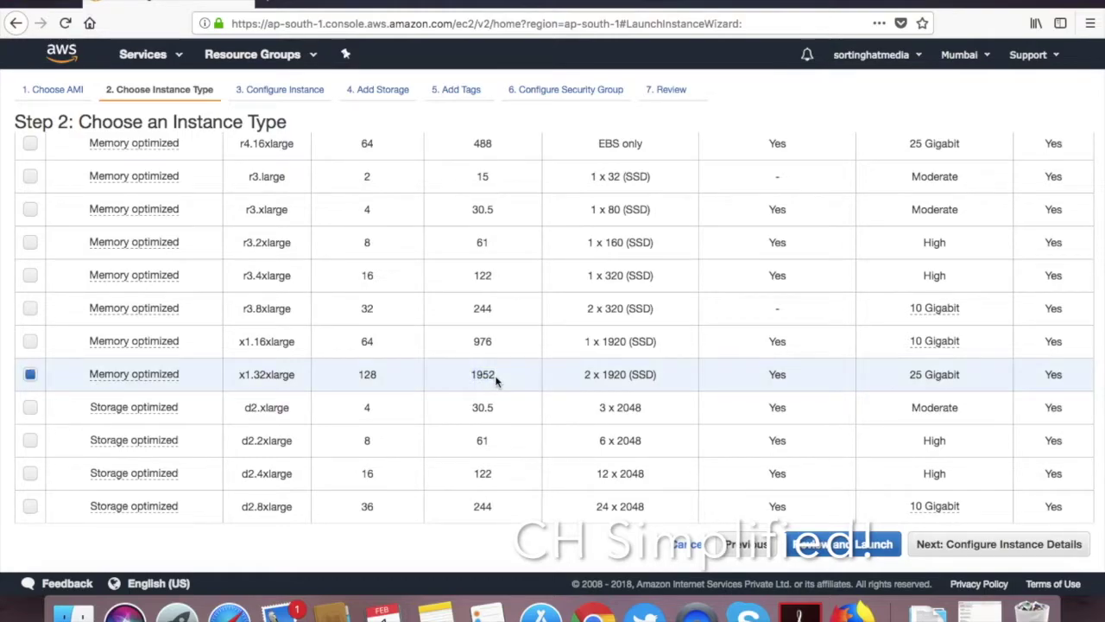
{"action": "scroll", "coordinate": [496, 381], "scroll_direction": "down", "scroll_amount": 8}
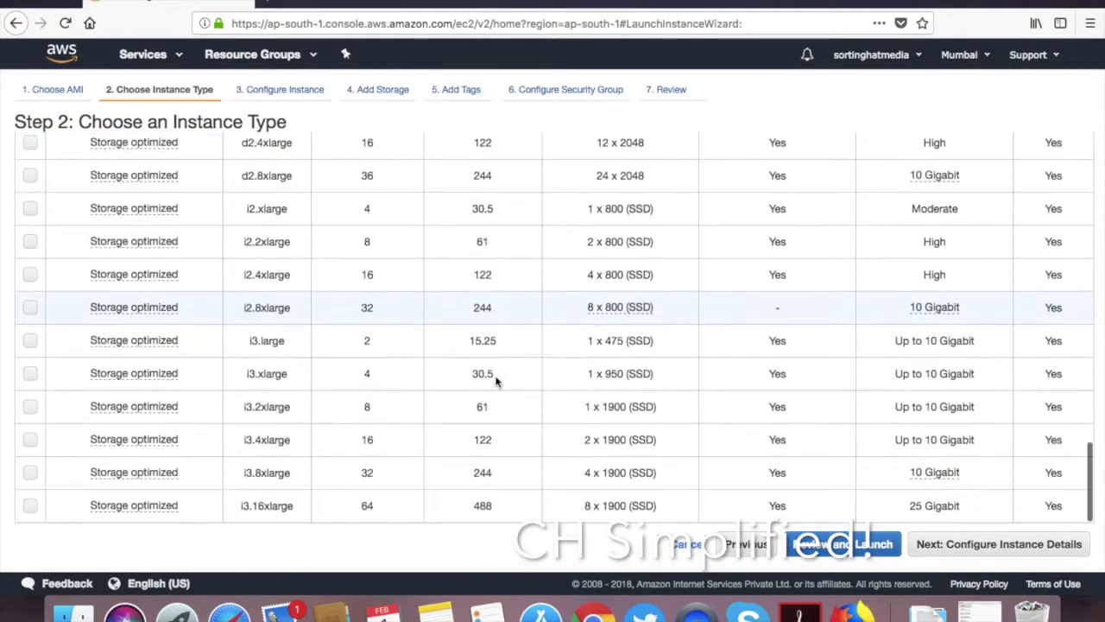
{"action": "scroll", "coordinate": [497, 381], "scroll_direction": "up", "scroll_amount": 6}
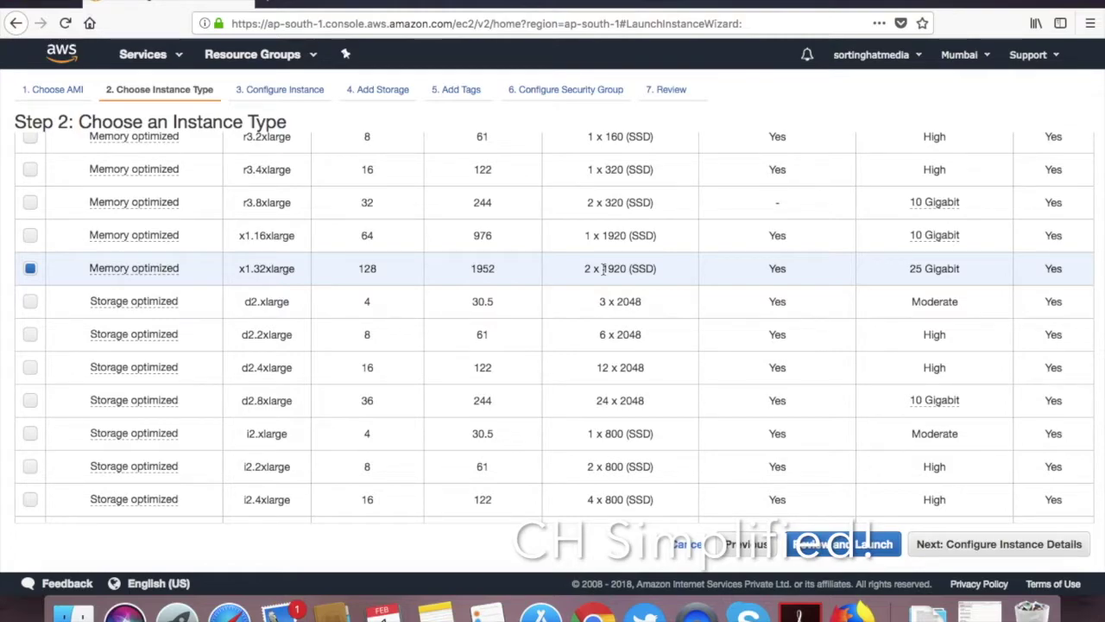
{"action": "left_click_drag", "start_coordinate": [602, 271], "coordinate": [623, 270]}
{"action": "left_click_drag", "start_coordinate": [473, 271], "coordinate": [495, 272]}
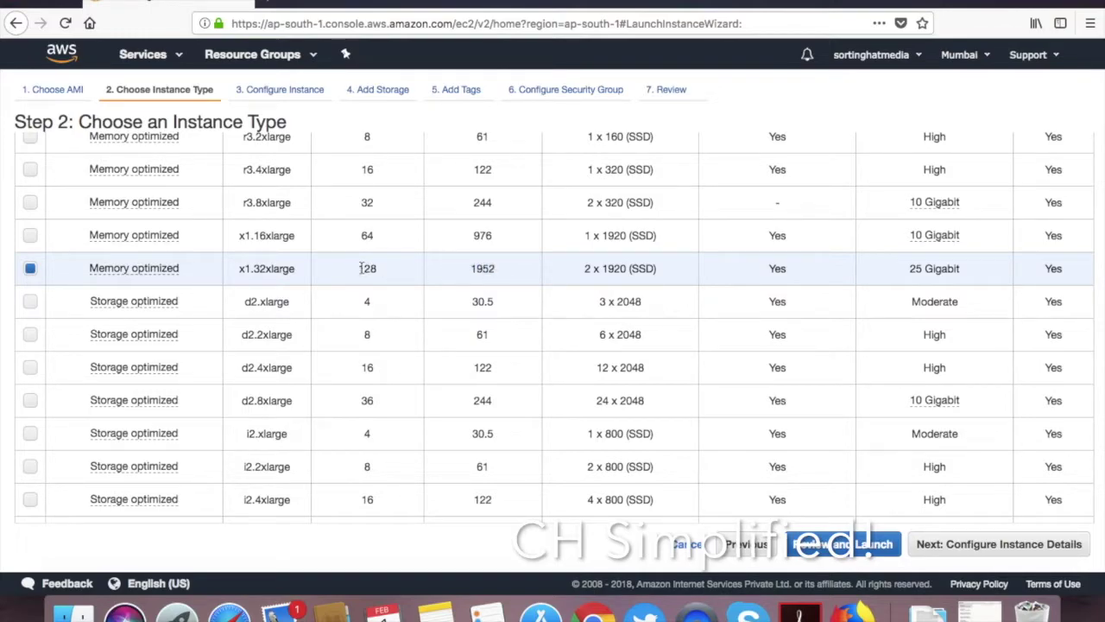
{"action": "left_click_drag", "start_coordinate": [361, 270], "coordinate": [405, 271]}
Step: Select the free tier eligible t2.micro instance type and continue to the instance details
{"action": "scroll", "coordinate": [404, 273], "scroll_direction": "up", "scroll_amount": 5}
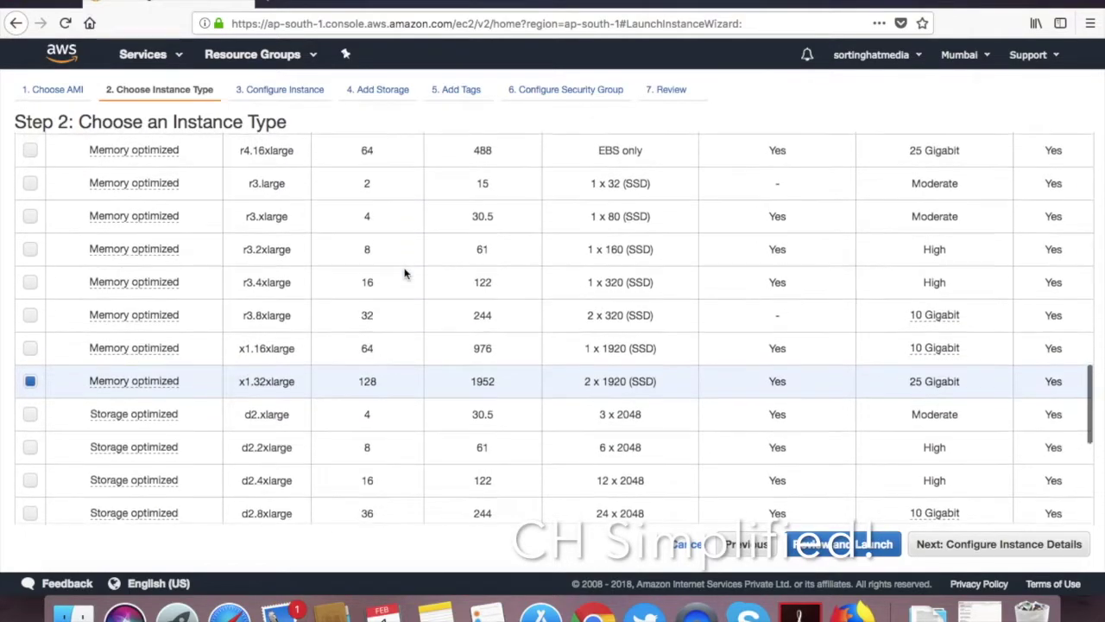
{"action": "scroll", "coordinate": [404, 273], "scroll_direction": "up", "scroll_amount": 10}
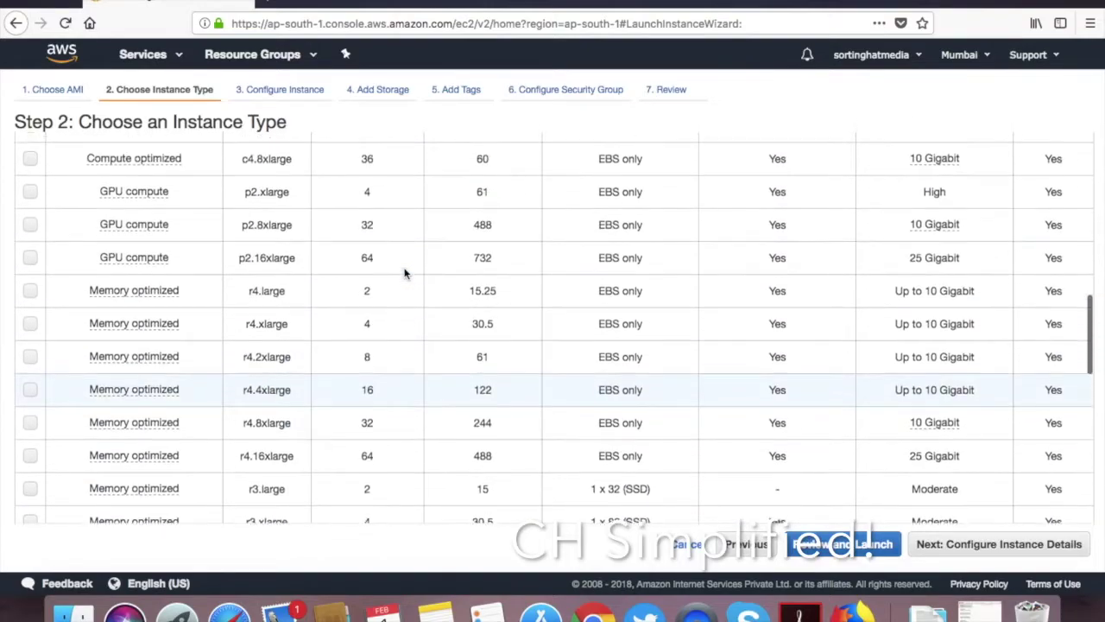
{"action": "scroll", "coordinate": [404, 273], "scroll_direction": "up", "scroll_amount": 15}
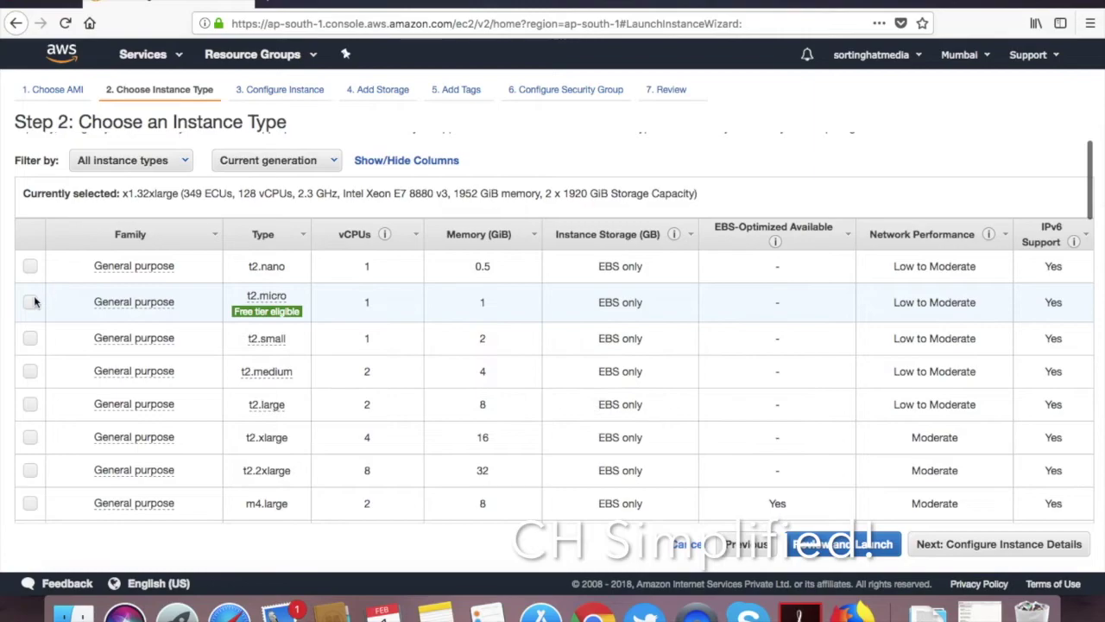
{"action": "left_click", "coordinate": [31, 302]}
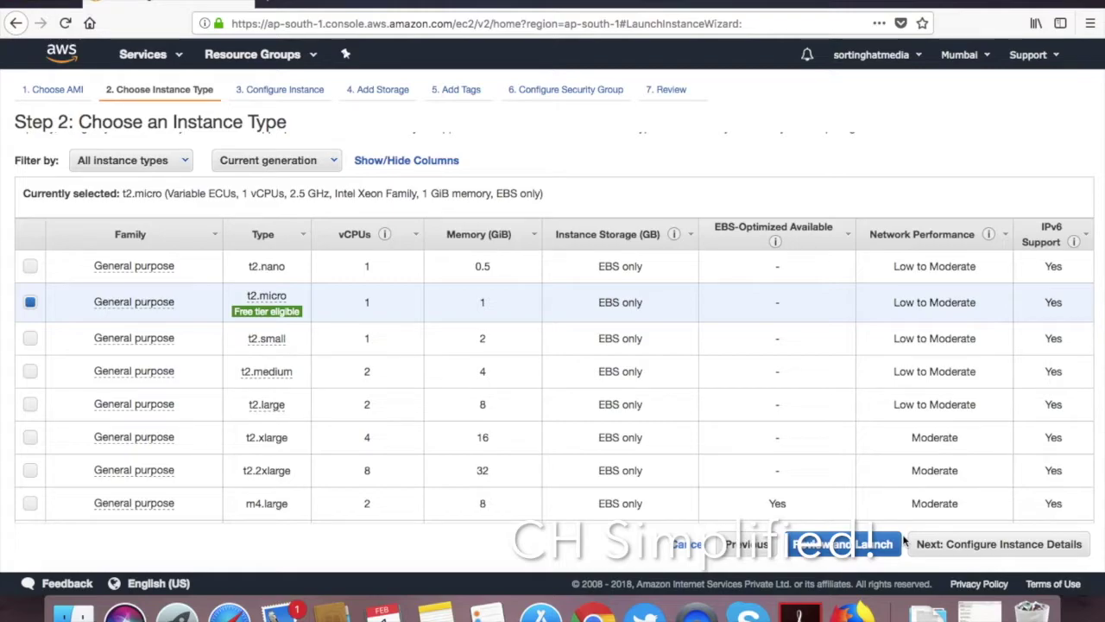
{"action": "left_click", "coordinate": [956, 545]}
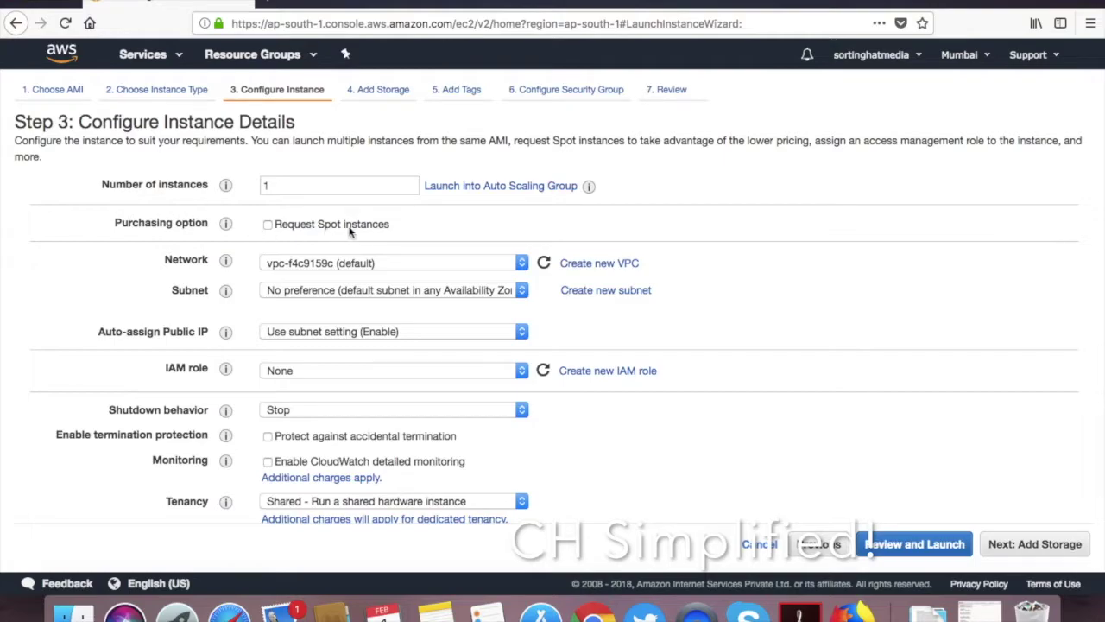
Step: Enable T2 Unlimited for the instance, leaving the other instance details at their defaults
{"action": "scroll", "coordinate": [367, 231], "scroll_direction": "down", "scroll_amount": 3}
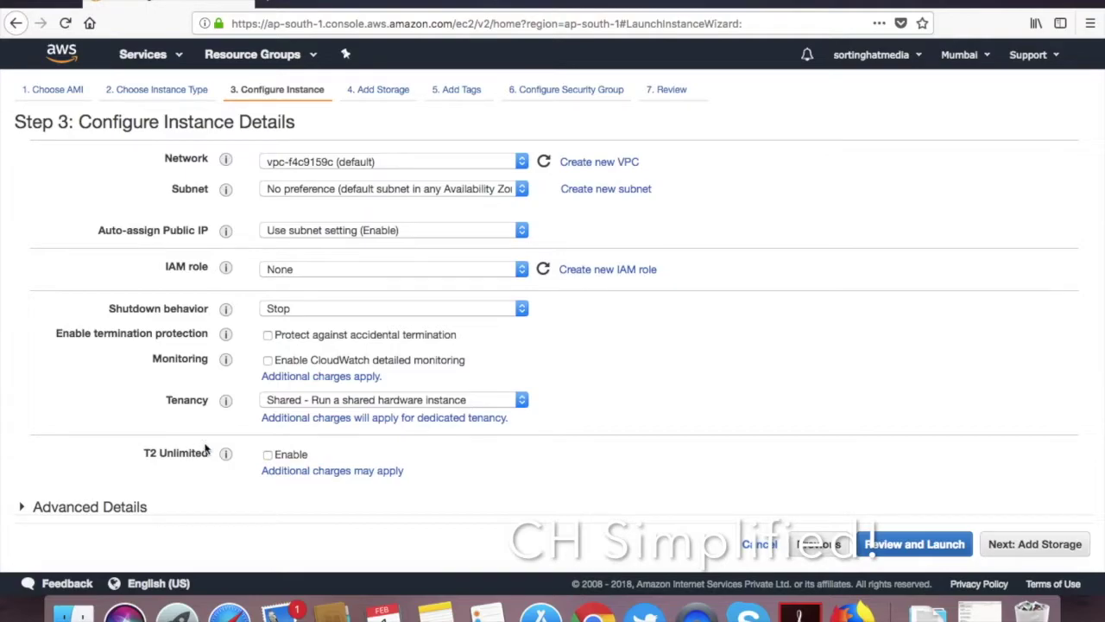
{"action": "left_click", "coordinate": [267, 456]}
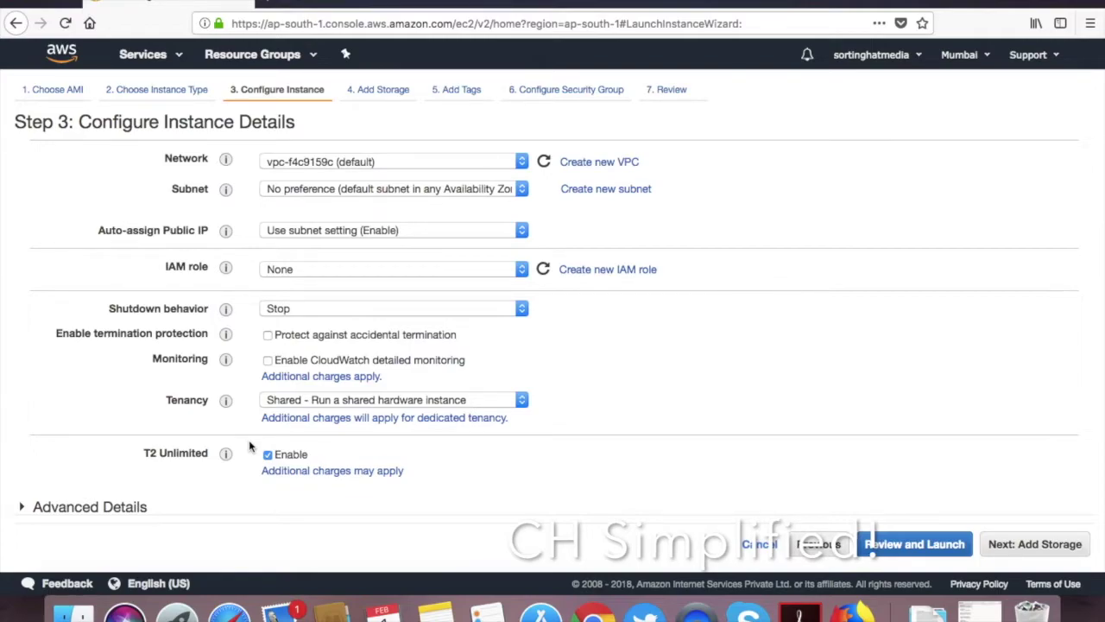
{"action": "scroll", "coordinate": [228, 478], "scroll_direction": "down", "scroll_amount": 1}
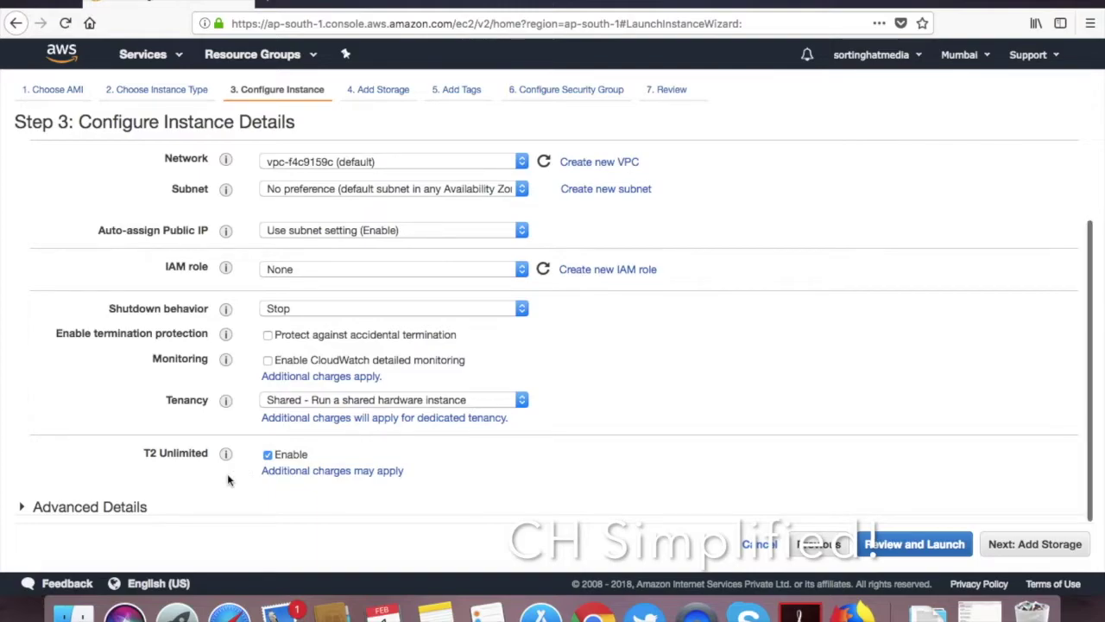
Step: Expand the advanced details to check the user data options, then continue to the storage settings
{"action": "left_click", "coordinate": [121, 506]}
{"action": "scroll", "coordinate": [231, 497], "scroll_direction": "down", "scroll_amount": 2}
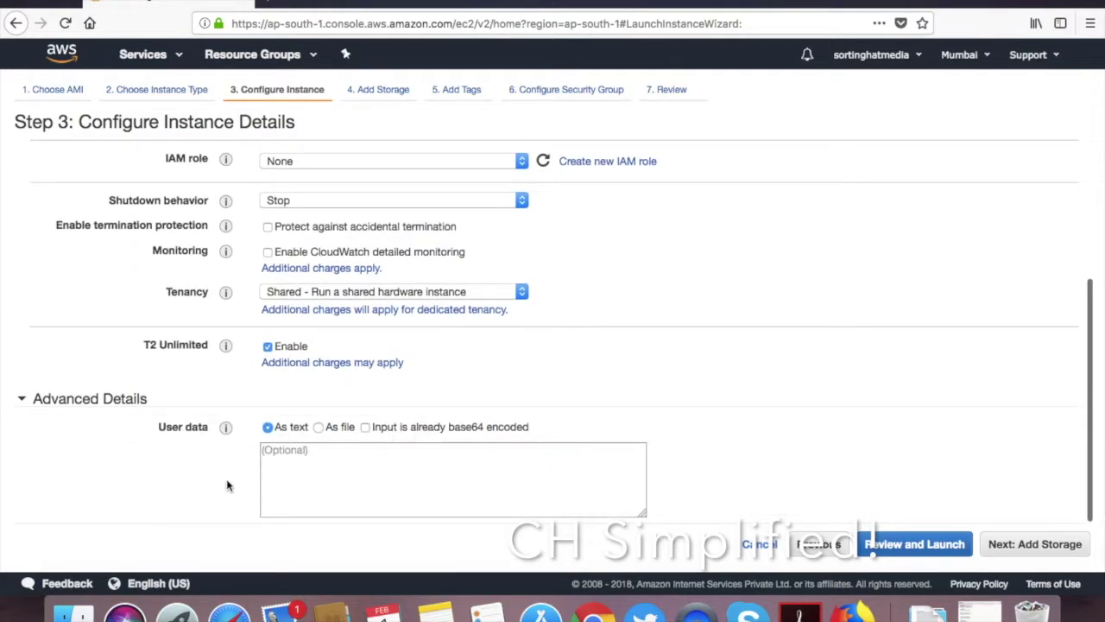
{"action": "scroll", "coordinate": [424, 421], "scroll_direction": "up", "scroll_amount": 3}
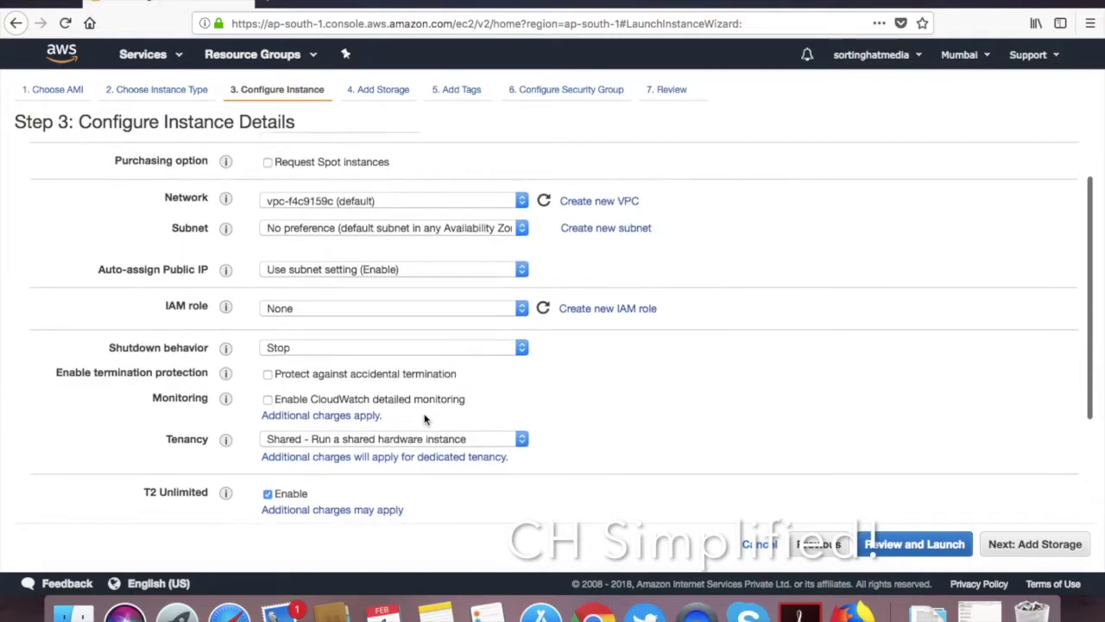
{"action": "scroll", "coordinate": [424, 420], "scroll_direction": "up", "scroll_amount": 1}
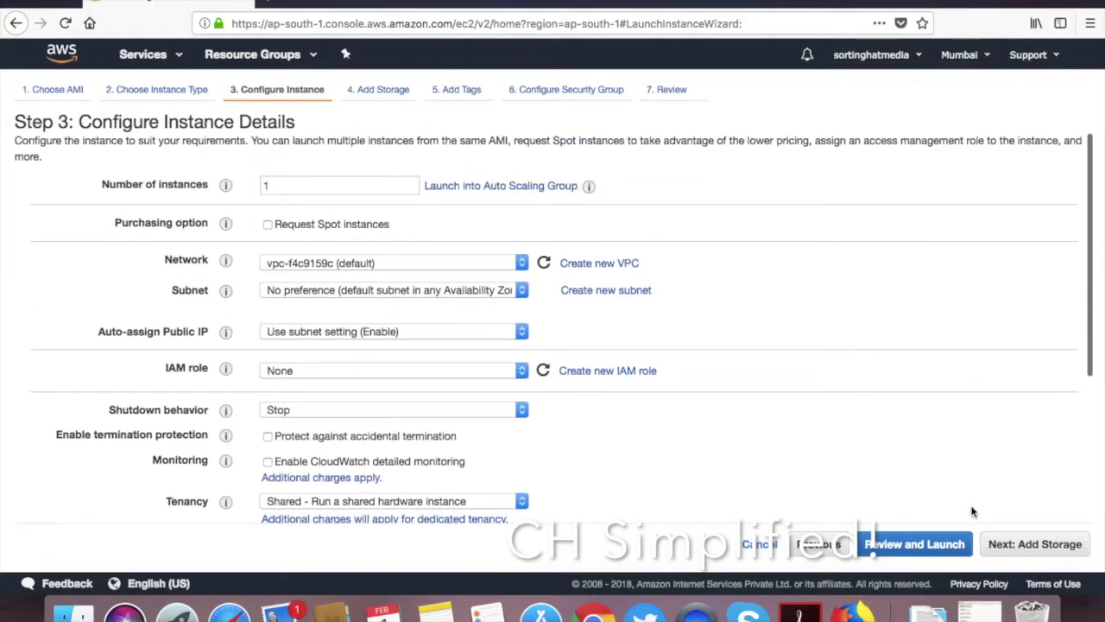
{"action": "left_click", "coordinate": [1030, 544]}
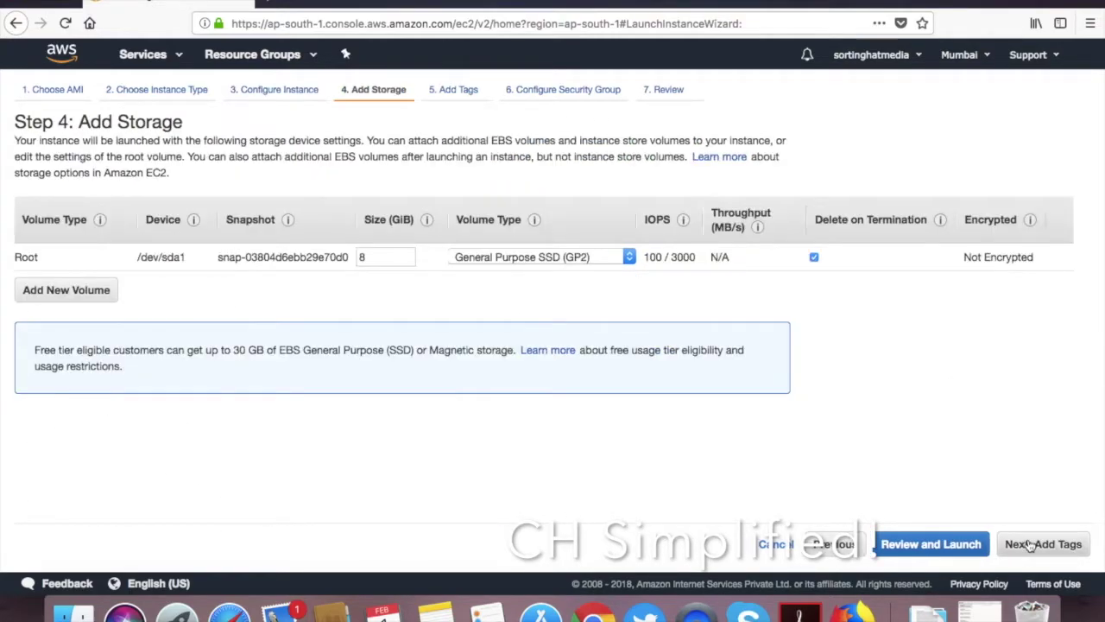
Step: Set the root volume size to 25 GiB and continue to the tags
{"action": "double_click", "coordinate": [377, 254]}
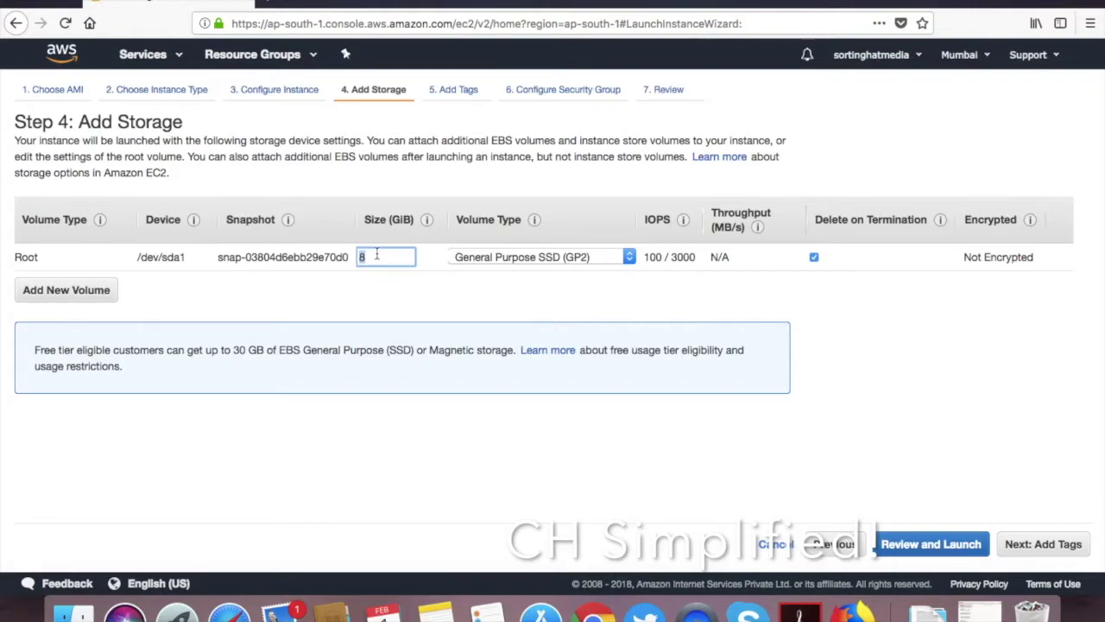
{"action": "type", "text": "30"}
{"action": "key", "text": "BackSpace"}
{"action": "key", "text": "BackSpace"}
{"action": "type", "text": "25"}
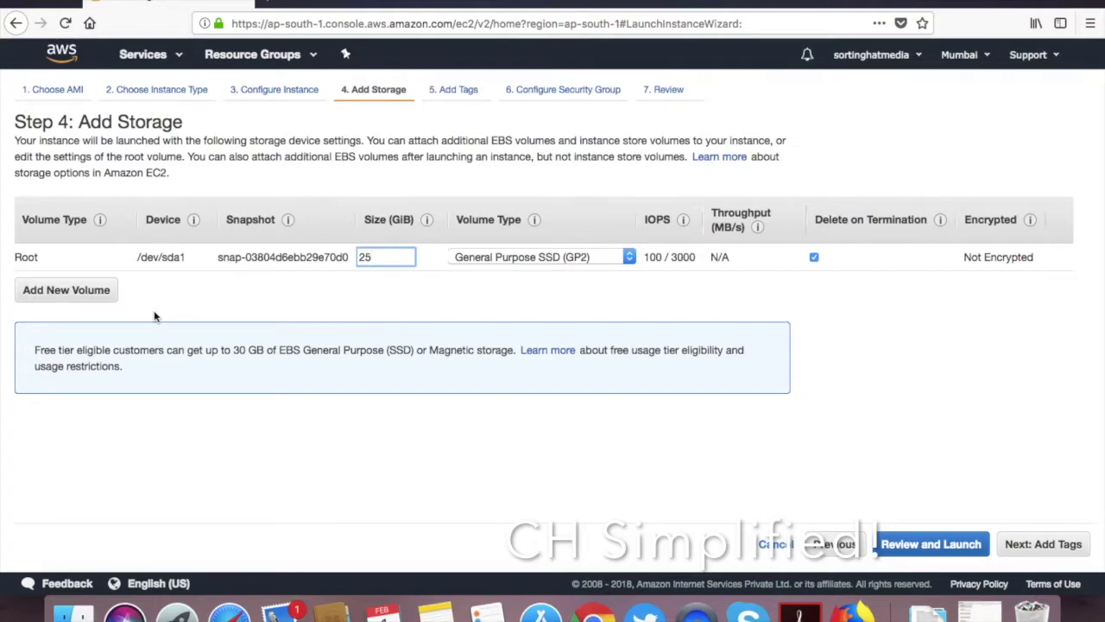
{"action": "left_click", "coordinate": [1041, 545]}
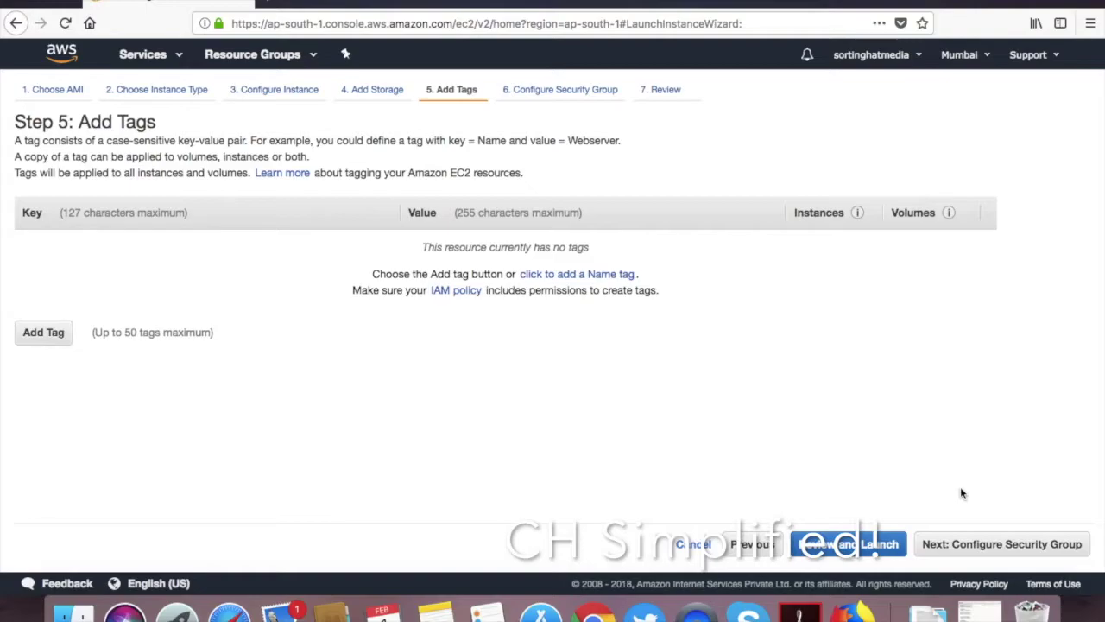
Step: Continue without tags to the security group settings and add HTTPS and HTTP rules alongside the SSH rule
{"action": "left_click", "coordinate": [1012, 547]}
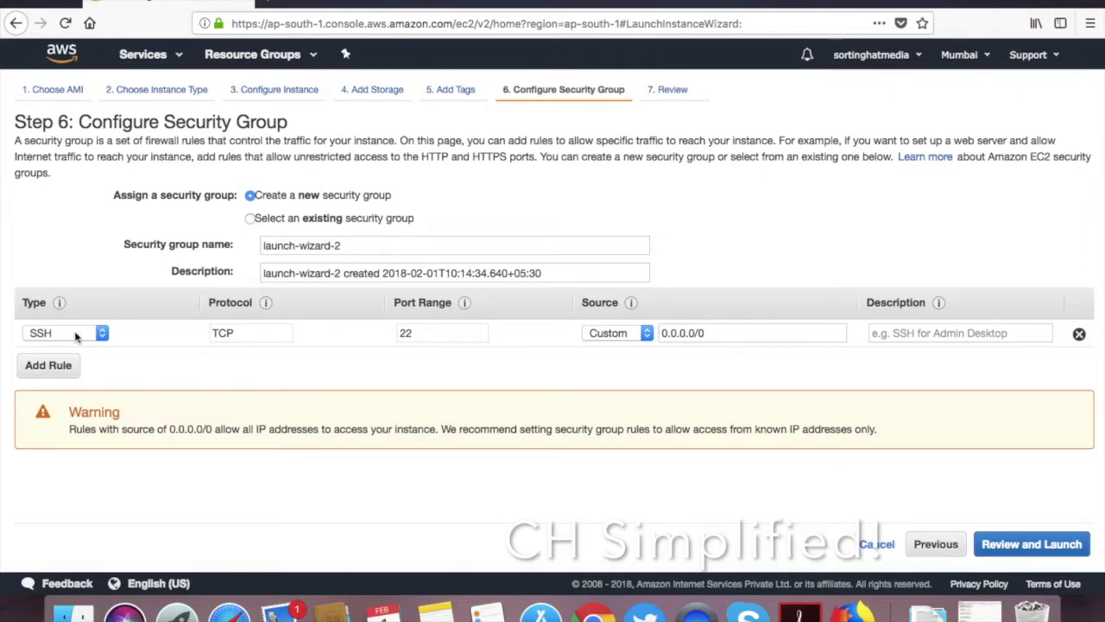
{"action": "left_click", "coordinate": [56, 366]}
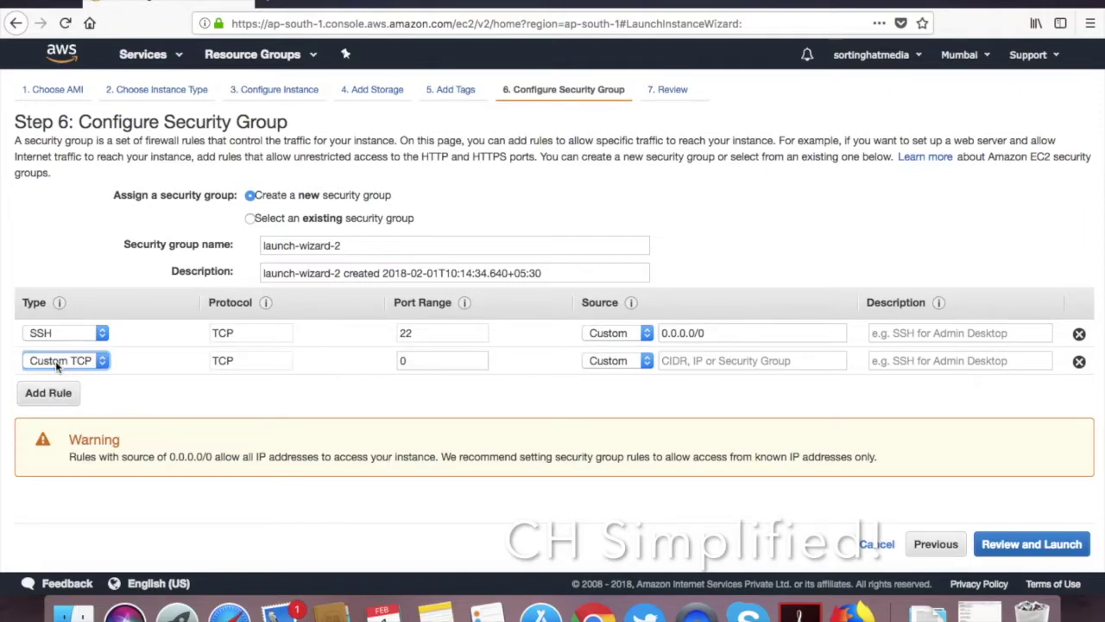
{"action": "left_click", "coordinate": [71, 362]}
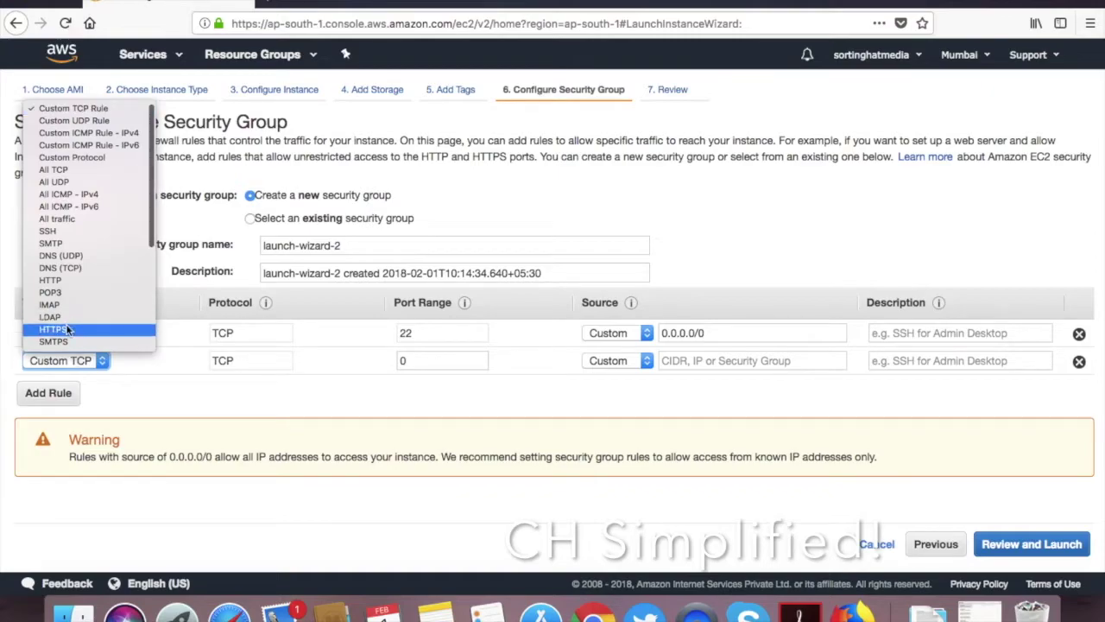
{"action": "left_click", "coordinate": [69, 329]}
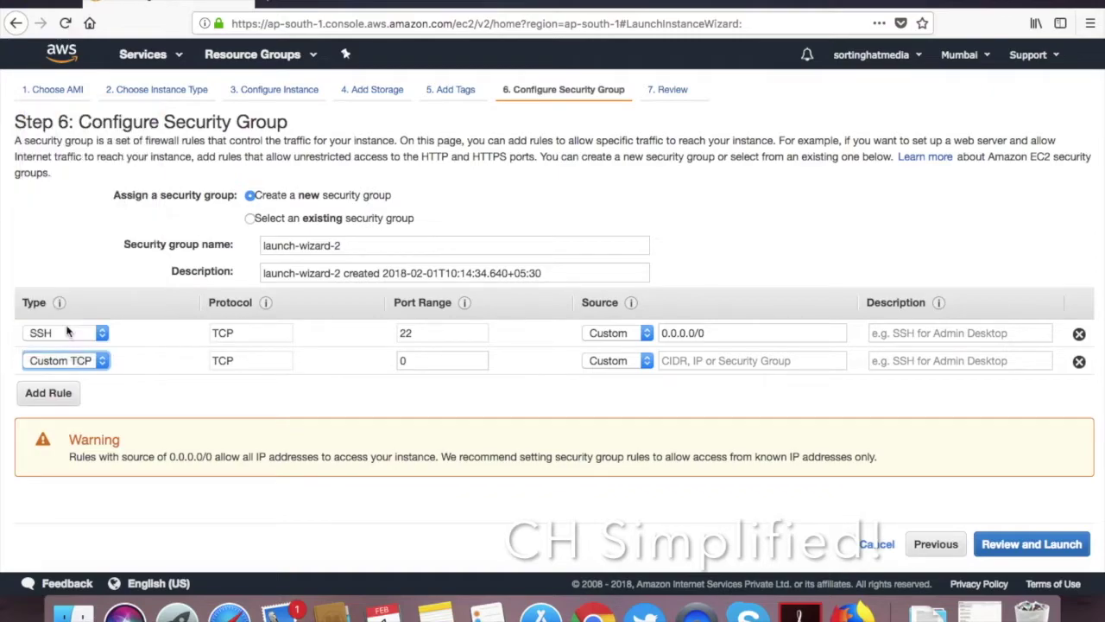
{"action": "left_click", "coordinate": [50, 393]}
{"action": "left_click", "coordinate": [62, 386]}
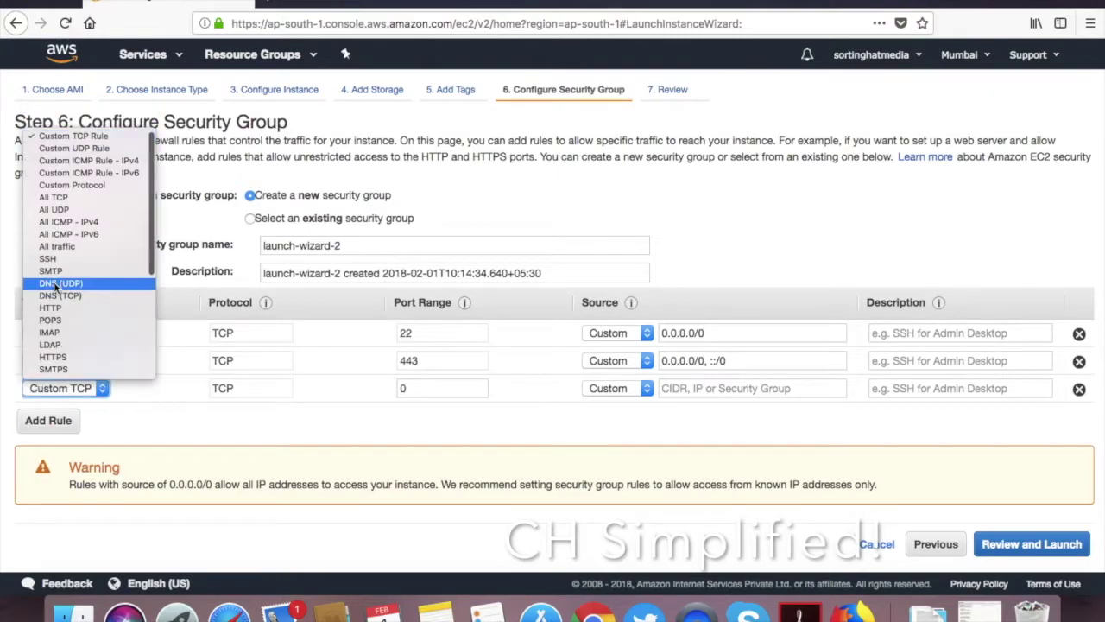
{"action": "left_click", "coordinate": [54, 309]}
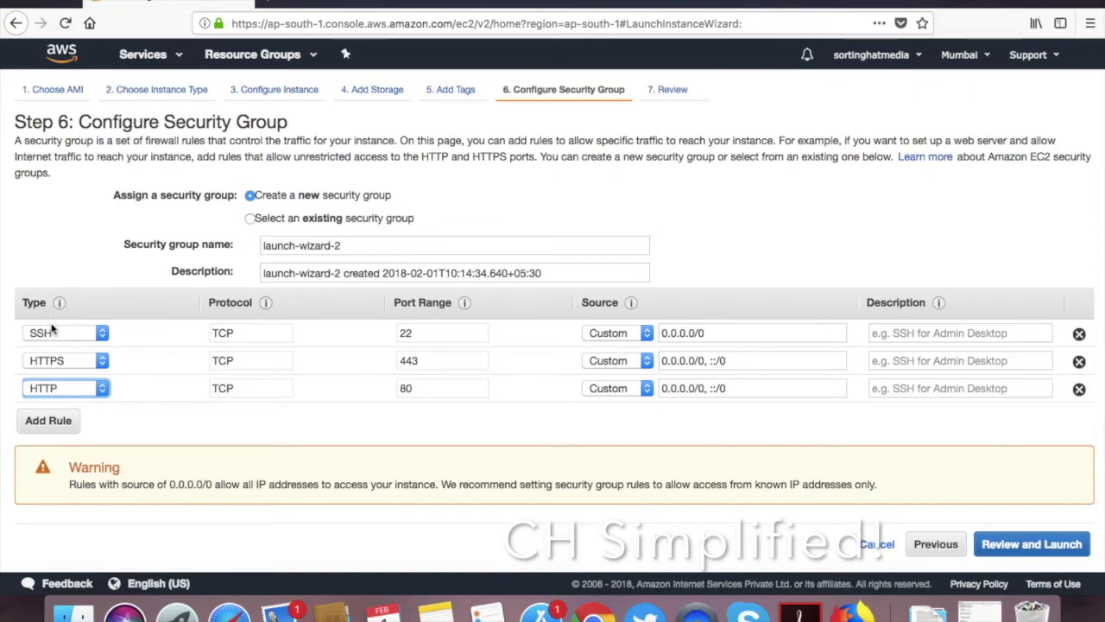
{"action": "left_click", "coordinate": [55, 420]}
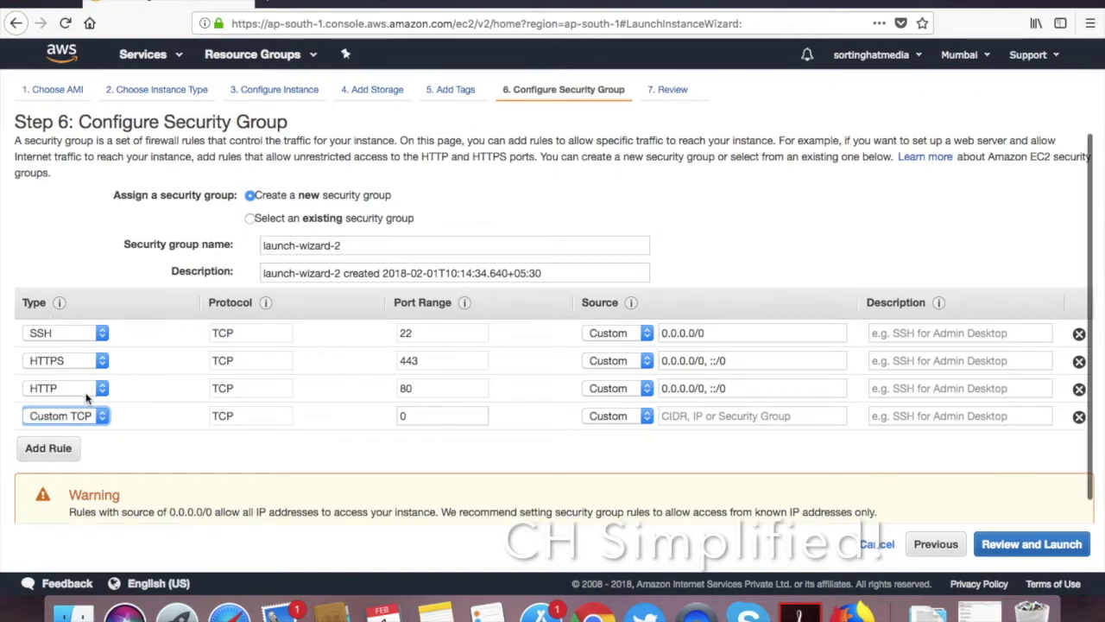
{"action": "left_click", "coordinate": [68, 419]}
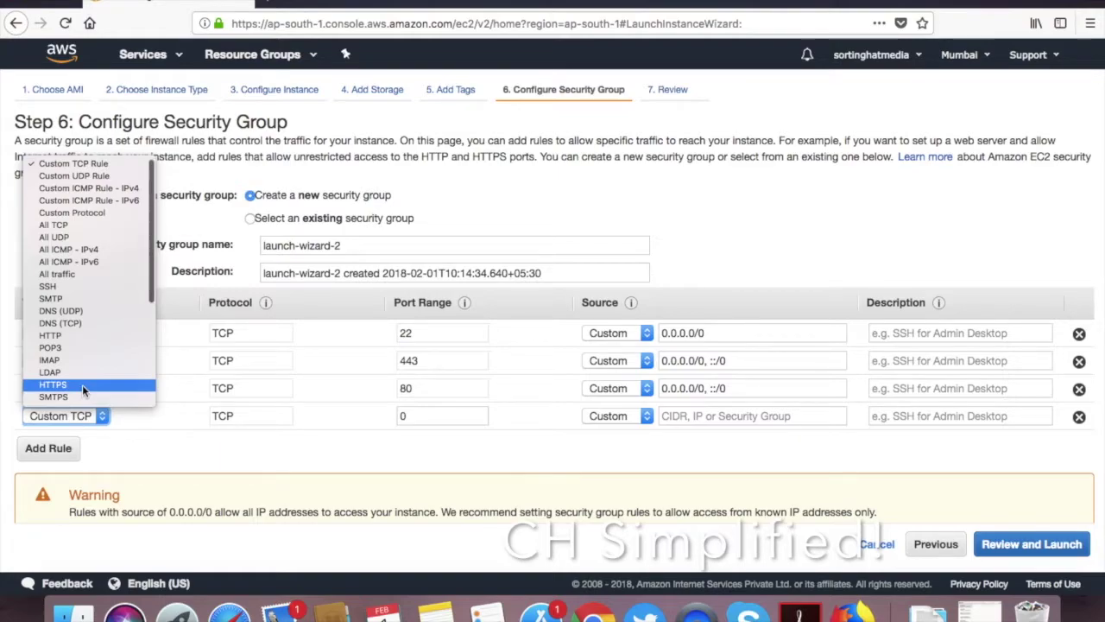
{"action": "scroll", "coordinate": [82, 284], "scroll_direction": "down", "scroll_amount": 5}
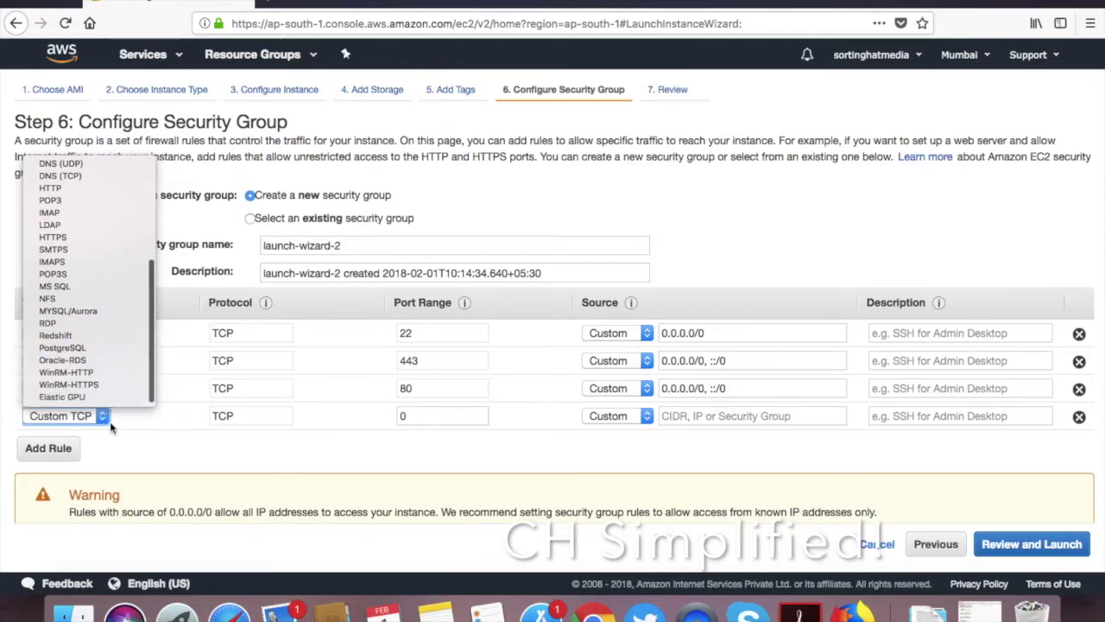
{"action": "left_click", "coordinate": [121, 451]}
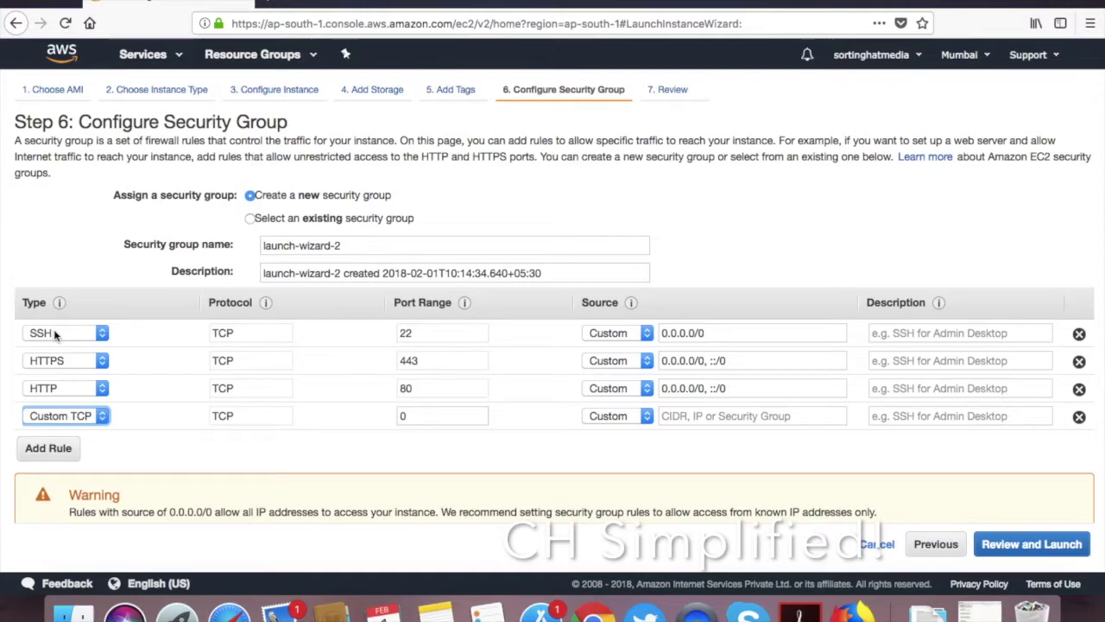
{"action": "left_click", "coordinate": [1006, 544]}
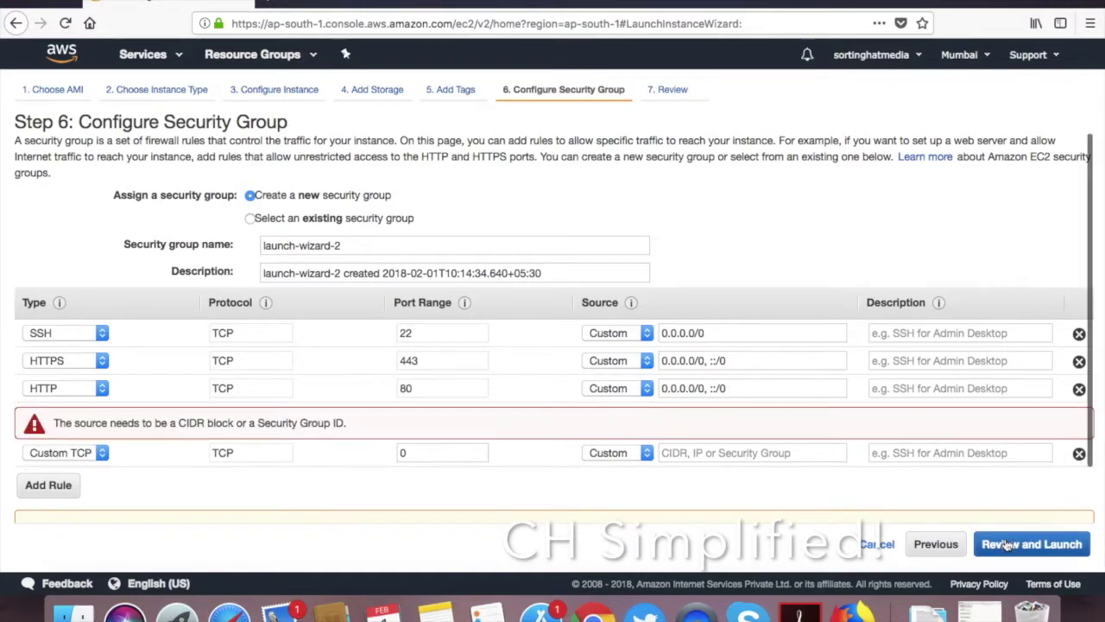
{"action": "left_click", "coordinate": [1079, 454]}
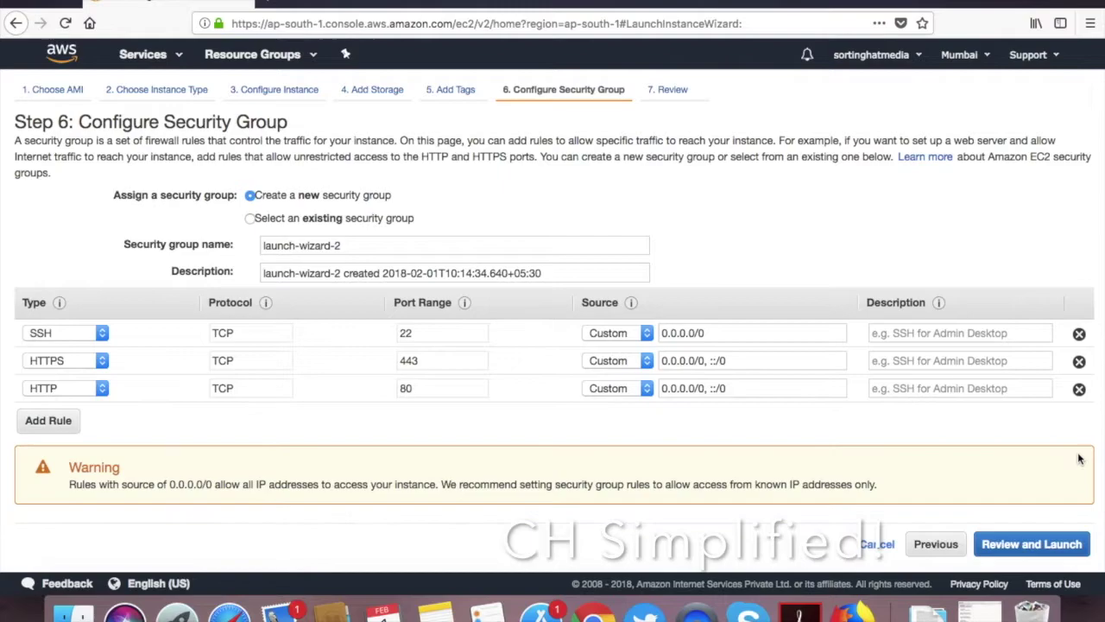
Step: Continue to the launch review and check the AMI, instance type and security group rules
{"action": "left_click", "coordinate": [1033, 546]}
{"action": "scroll", "coordinate": [689, 415], "scroll_direction": "down", "scroll_amount": 5}
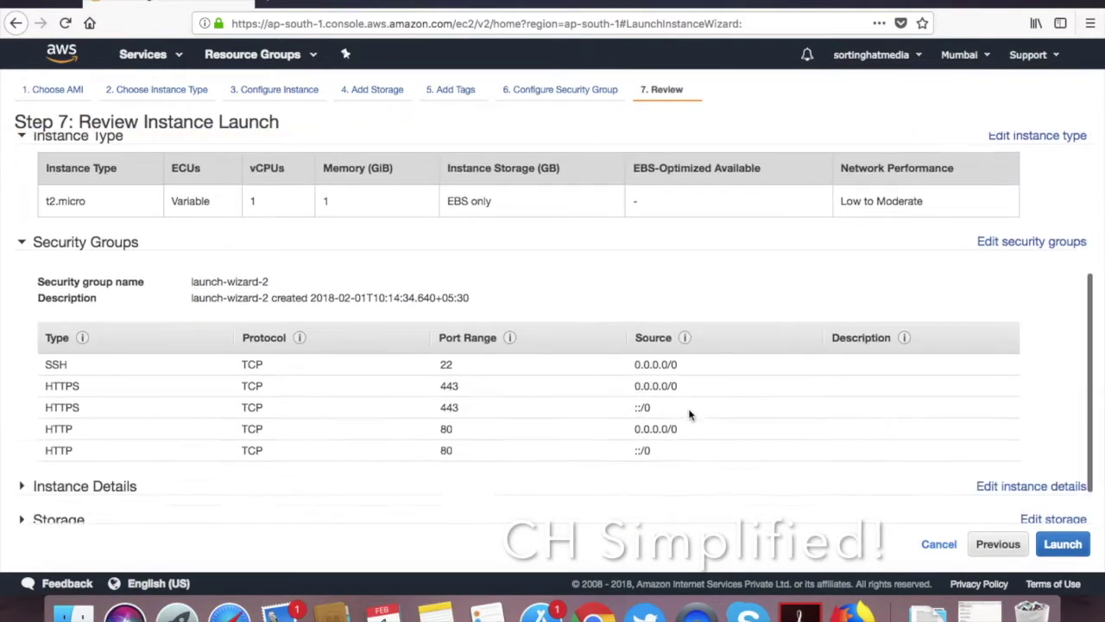
{"action": "scroll", "coordinate": [689, 415], "scroll_direction": "down", "scroll_amount": 2}
{"action": "scroll", "coordinate": [689, 415], "scroll_direction": "up", "scroll_amount": 4}
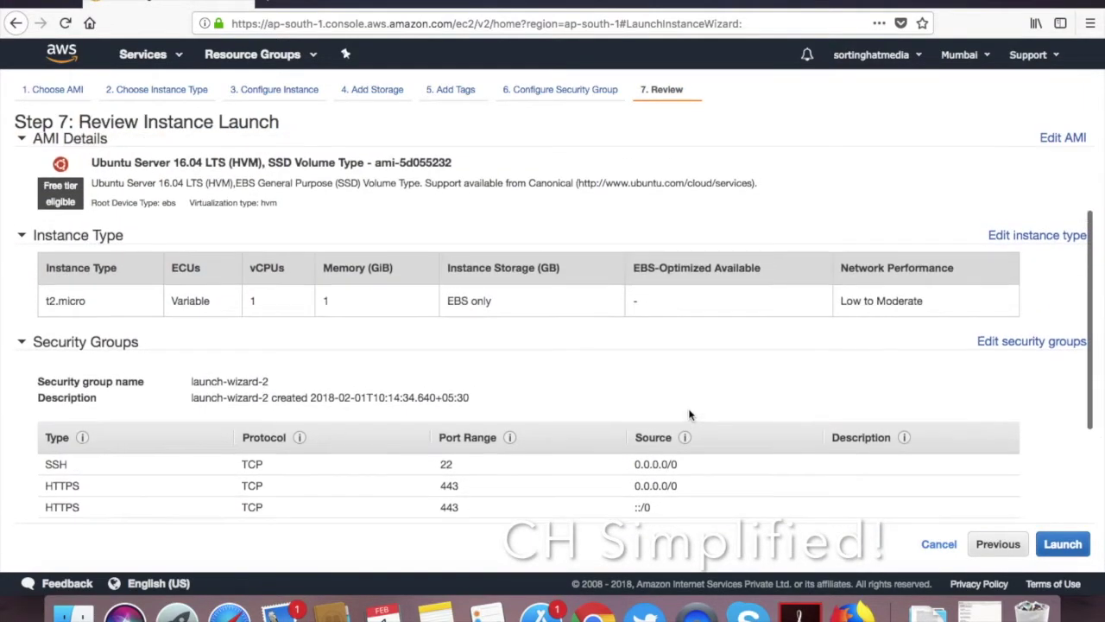
{"action": "scroll", "coordinate": [689, 415], "scroll_direction": "up", "scroll_amount": 3}
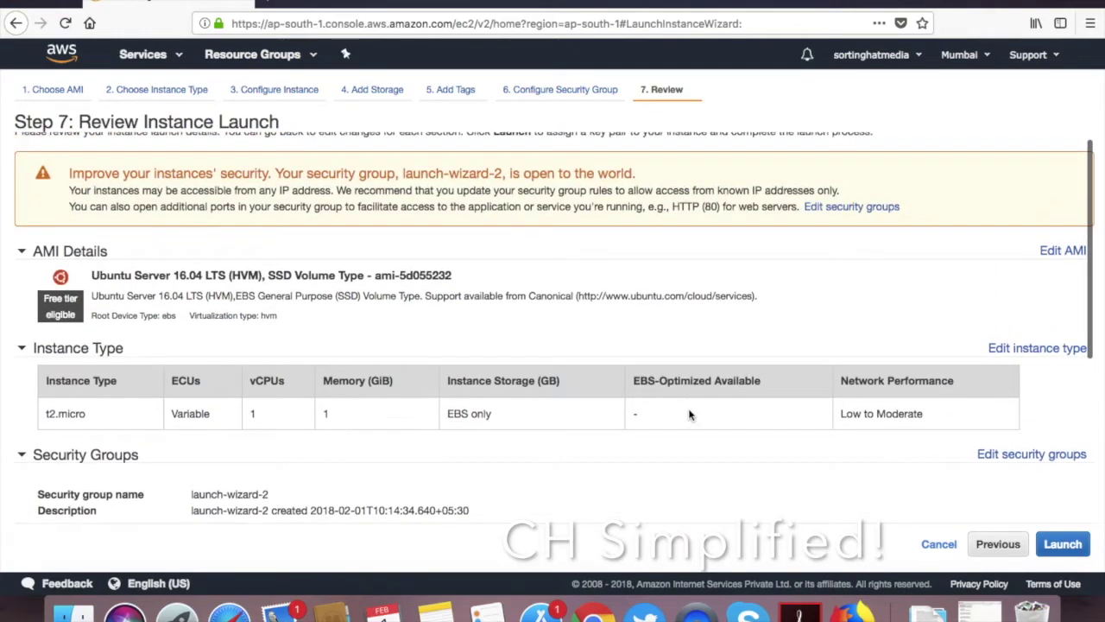
{"action": "scroll", "coordinate": [689, 415], "scroll_direction": "down", "scroll_amount": 3}
{"action": "scroll", "coordinate": [689, 415], "scroll_direction": "up", "scroll_amount": 3}
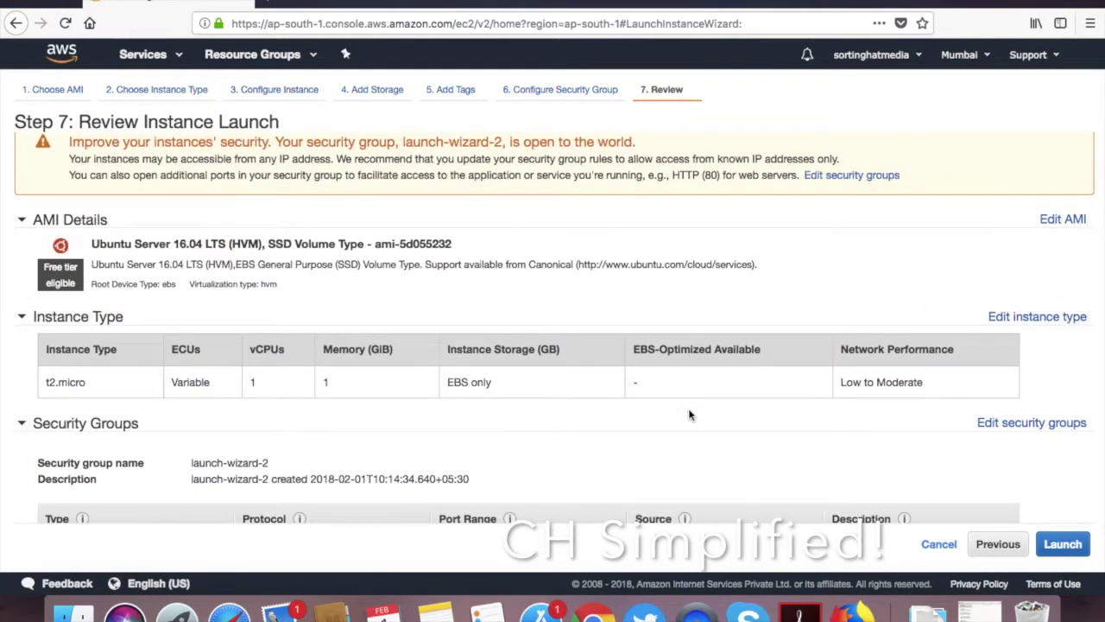
{"action": "left_click", "coordinate": [95, 236]}
{"action": "left_click_drag", "start_coordinate": [95, 236], "coordinate": [273, 245]}
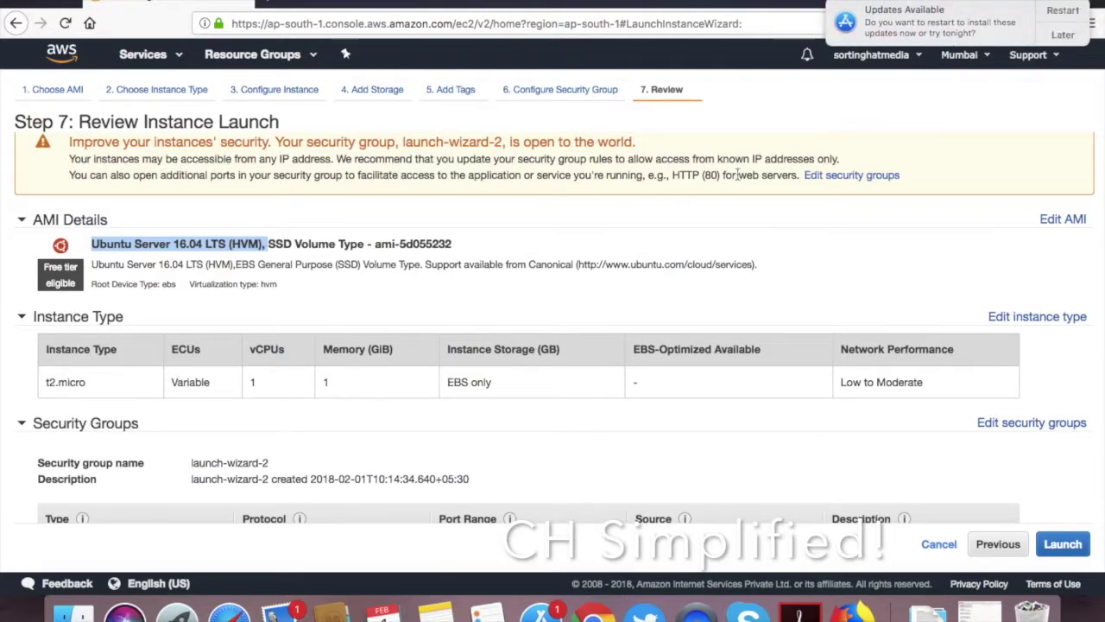
Step: Postpone the system update notification until tomorrow
{"action": "left_click", "coordinate": [1063, 35]}
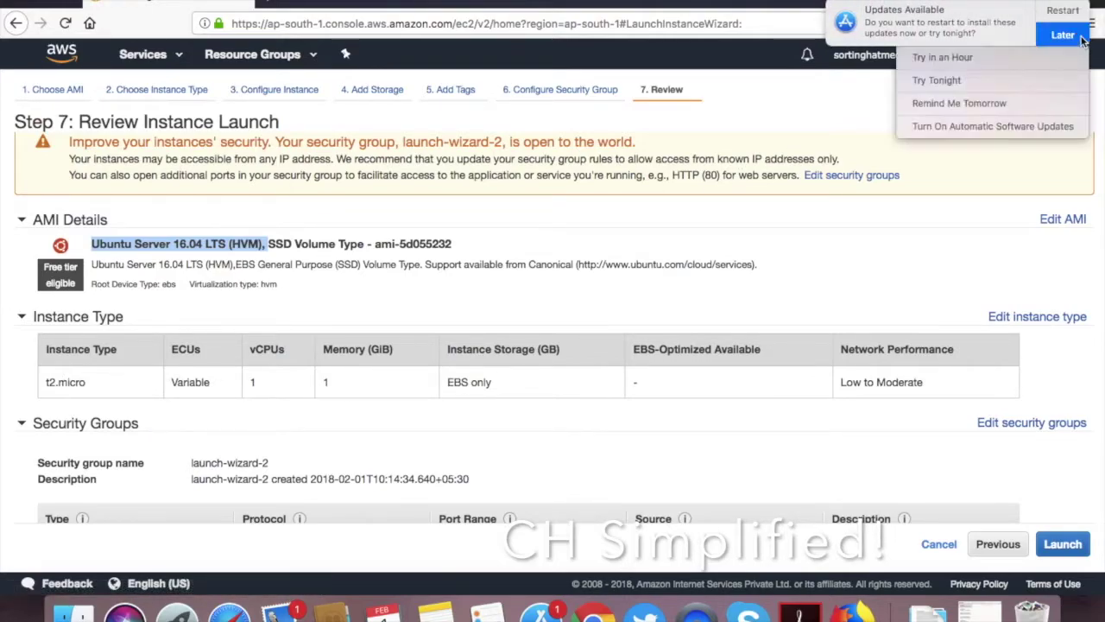
{"action": "left_click", "coordinate": [1010, 103]}
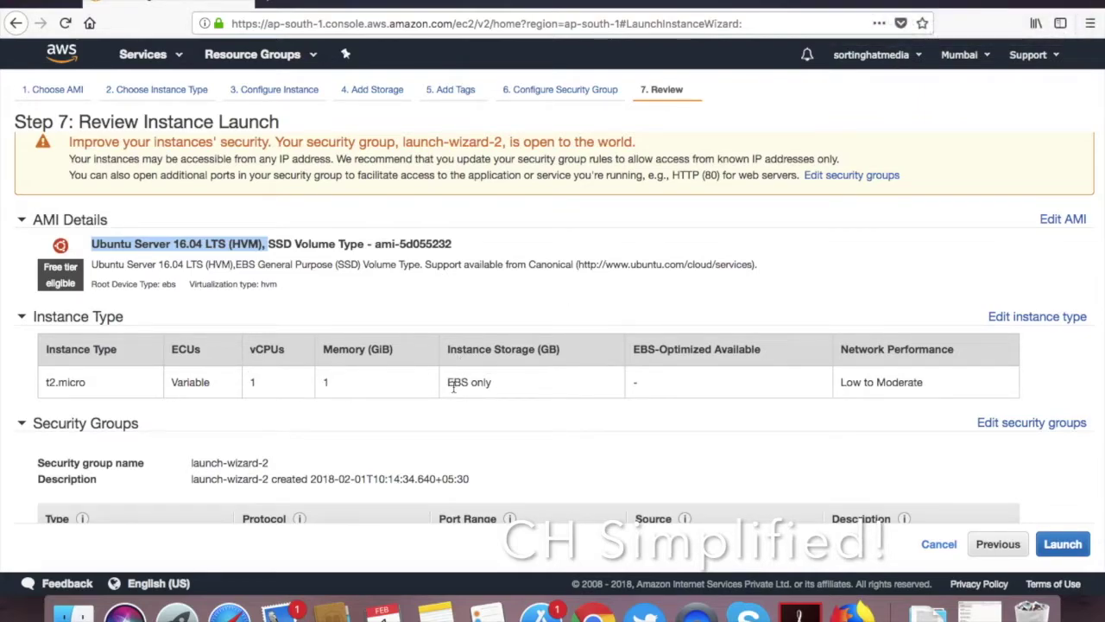
Step: Proceed to launch, create a new key pair named chstest, and download and save its chstest.pem file
{"action": "scroll", "coordinate": [726, 389], "scroll_direction": "down", "scroll_amount": 5}
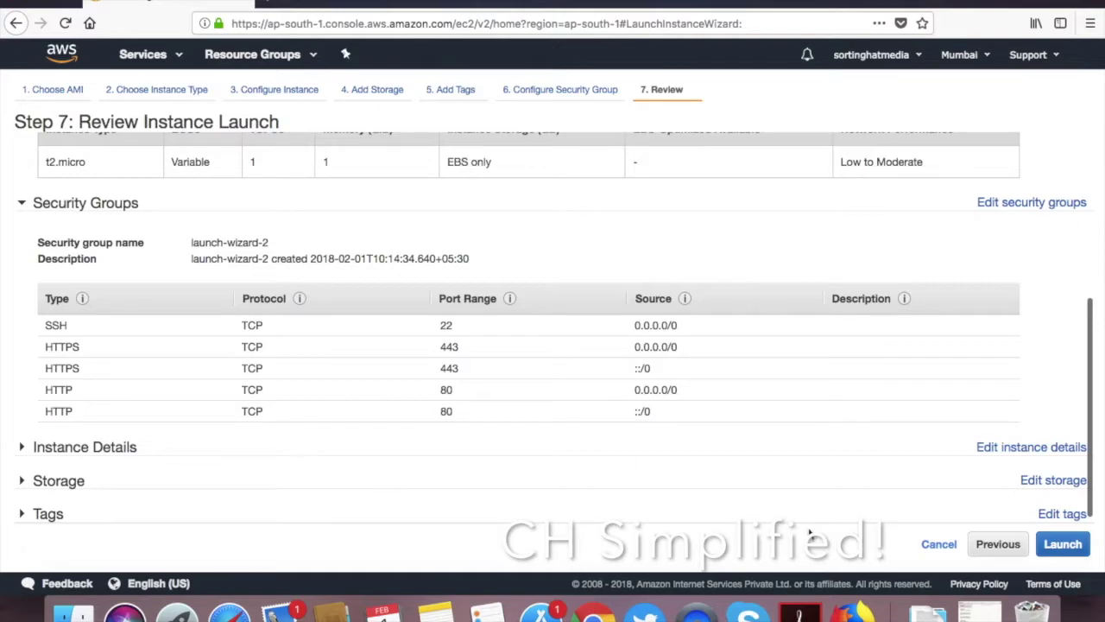
{"action": "left_click", "coordinate": [1063, 544]}
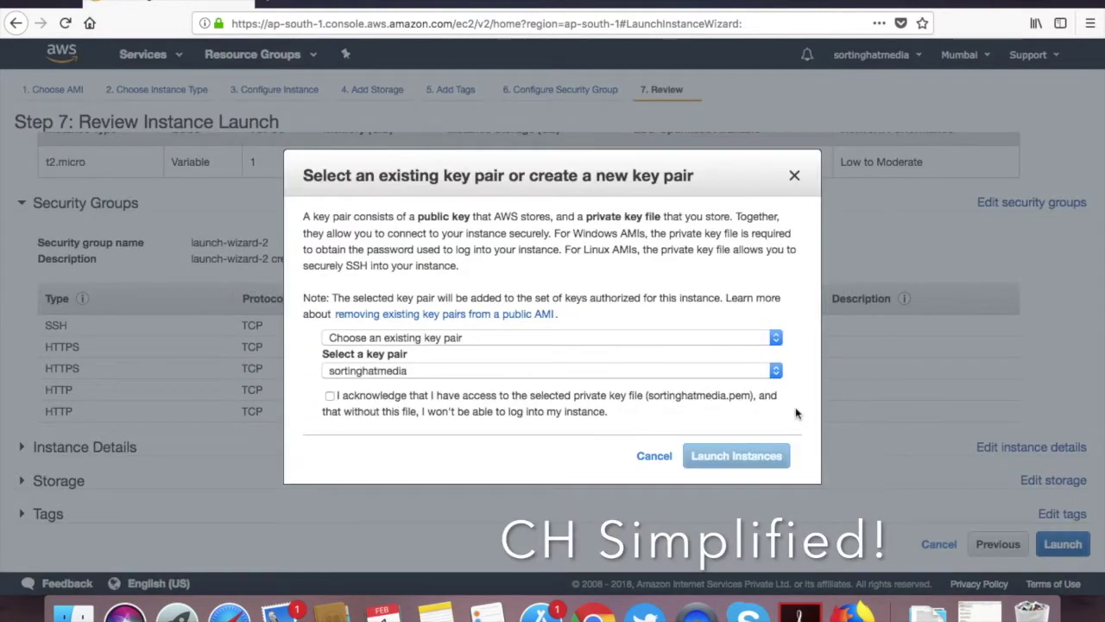
{"action": "left_click", "coordinate": [442, 339]}
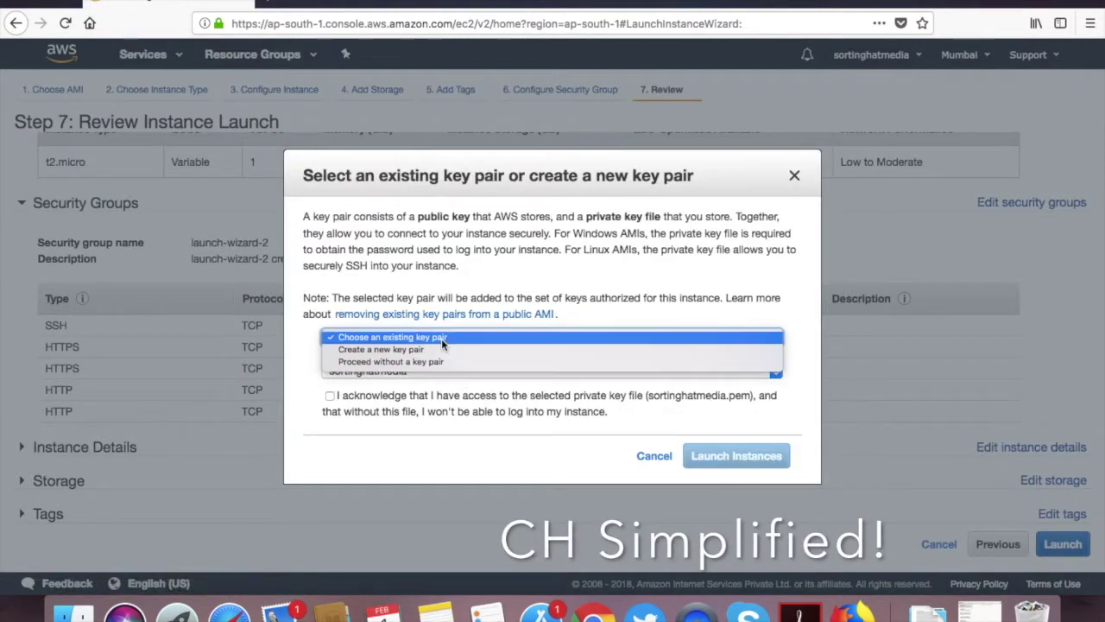
{"action": "left_click", "coordinate": [427, 349]}
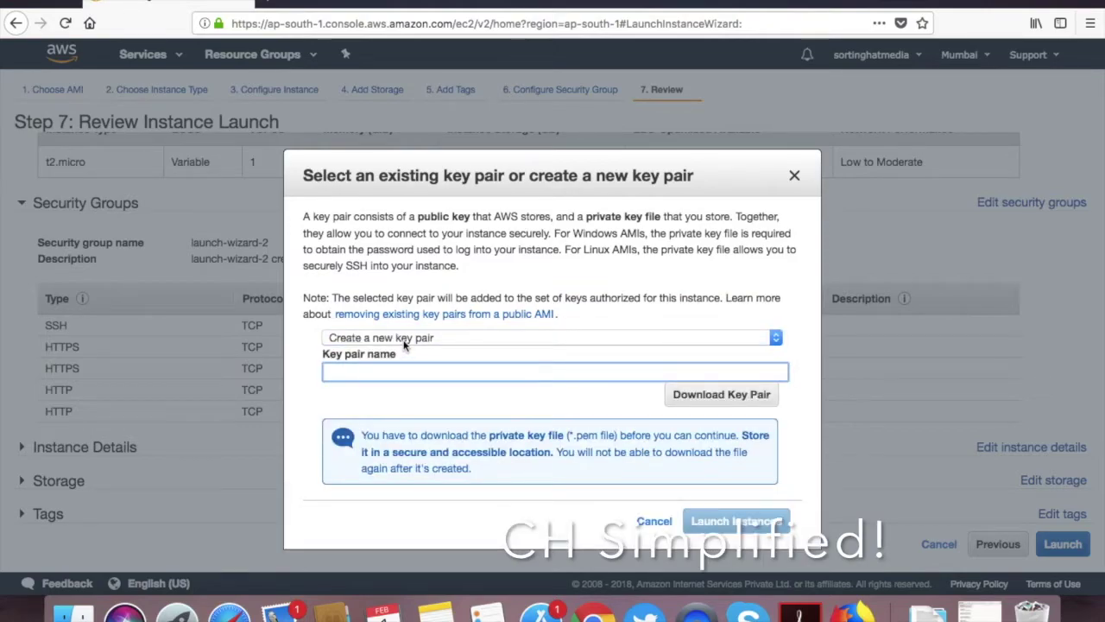
{"action": "left_click", "coordinate": [605, 177]}
{"action": "left_click_drag", "start_coordinate": [605, 177], "coordinate": [663, 173]}
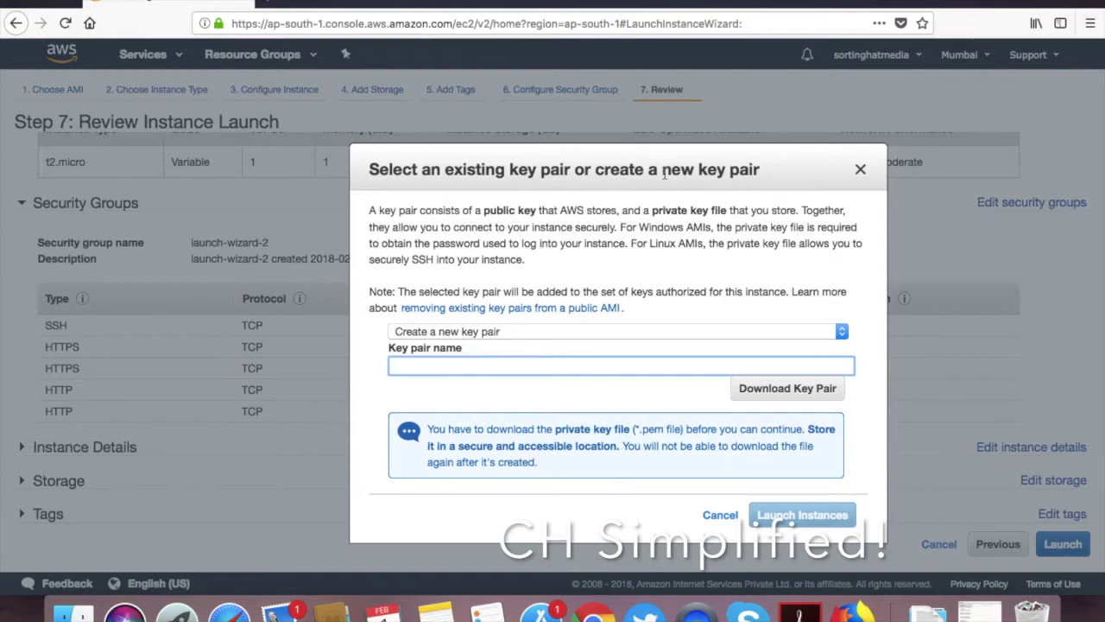
{"action": "type", "text": "chstest"}
{"action": "left_click", "coordinate": [801, 395]}
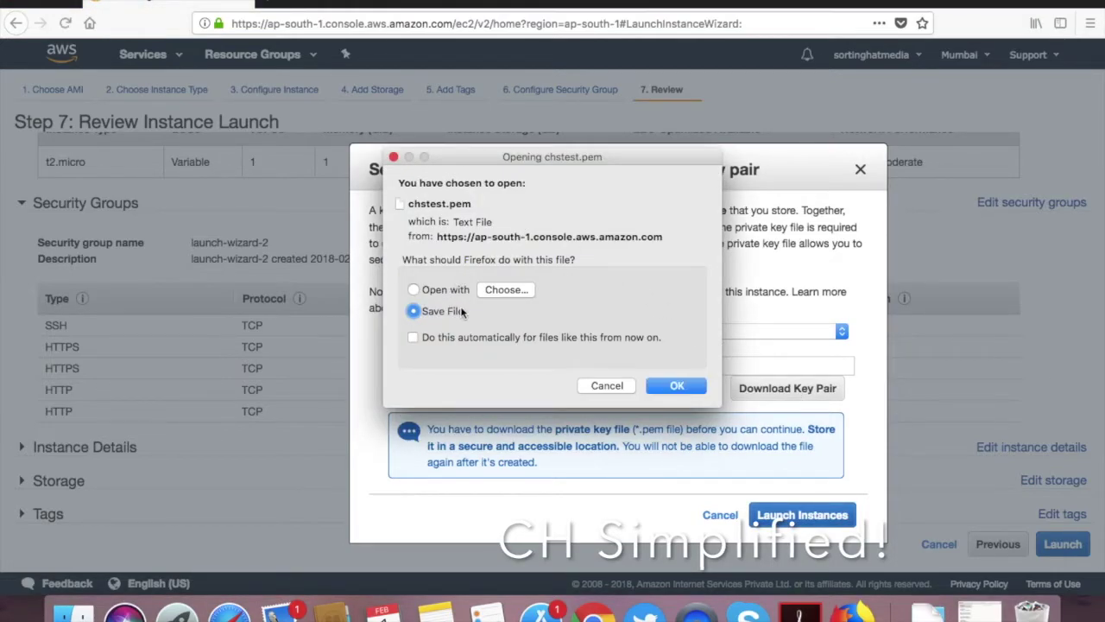
{"action": "left_click", "coordinate": [662, 385]}
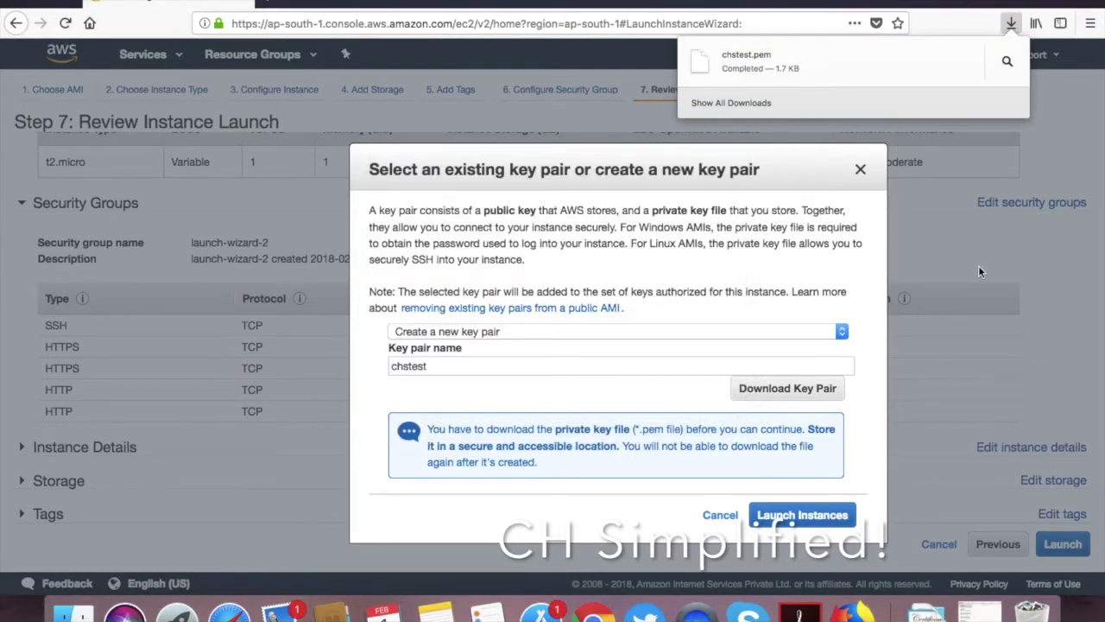
{"action": "left_click", "coordinate": [955, 217]}
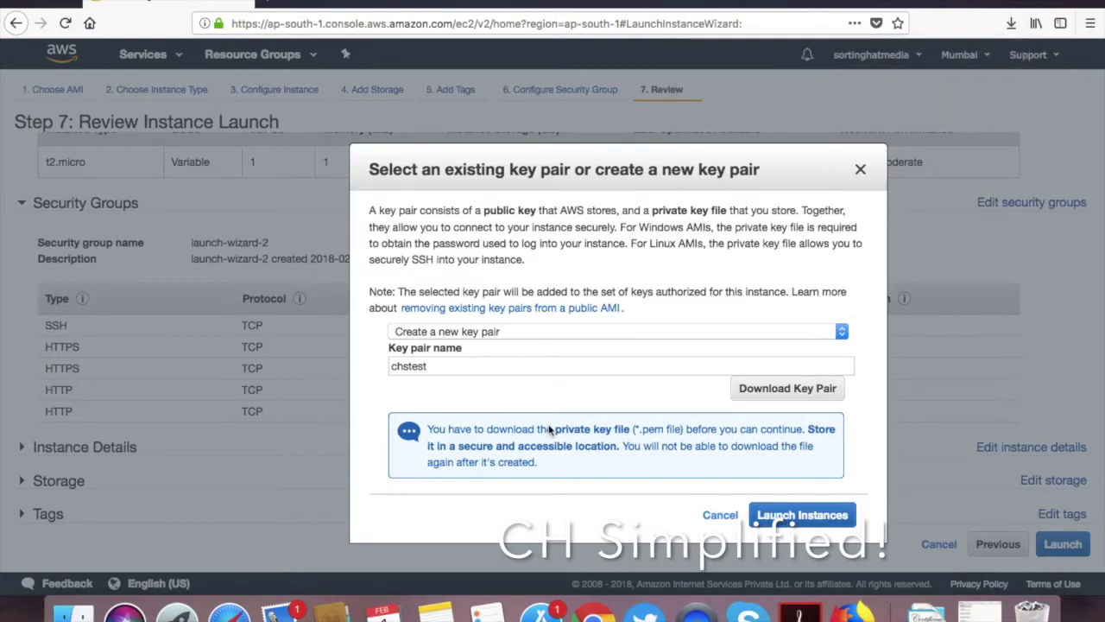
Step: Launch the instance with the new key pair and open it in the instances list
{"action": "left_click_drag", "start_coordinate": [469, 429], "coordinate": [569, 473]}
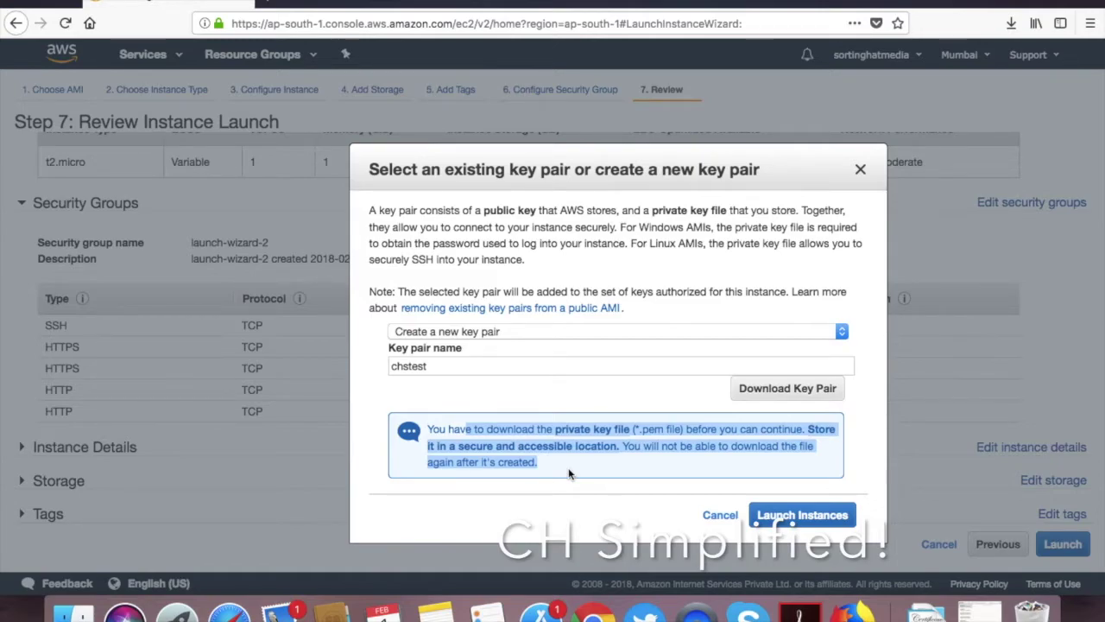
{"action": "left_click", "coordinate": [802, 518]}
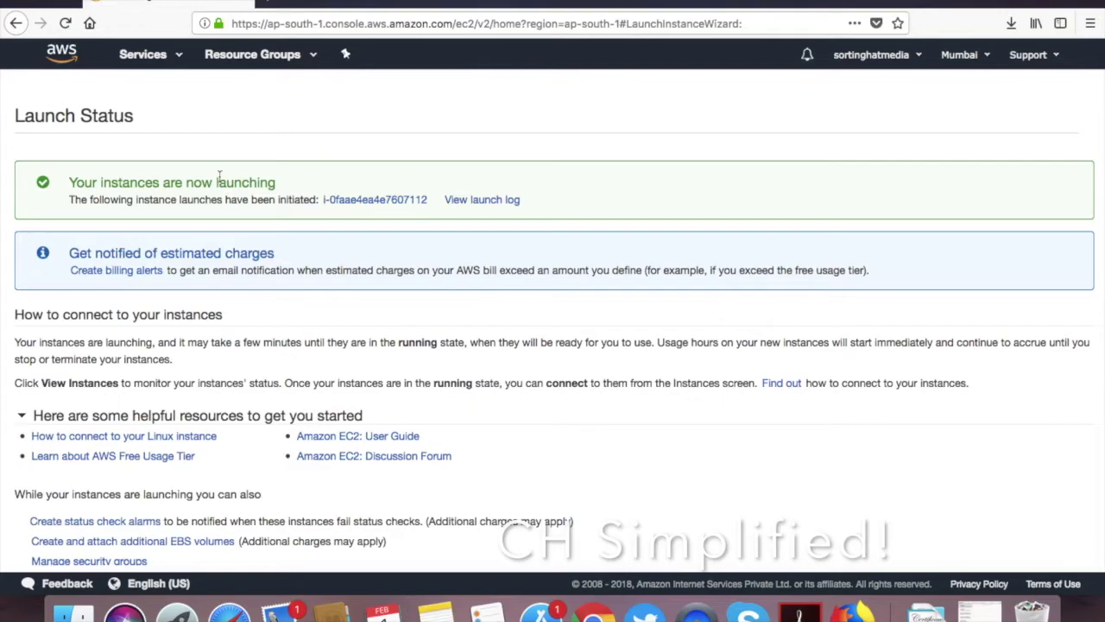
{"action": "left_click", "coordinate": [365, 200]}
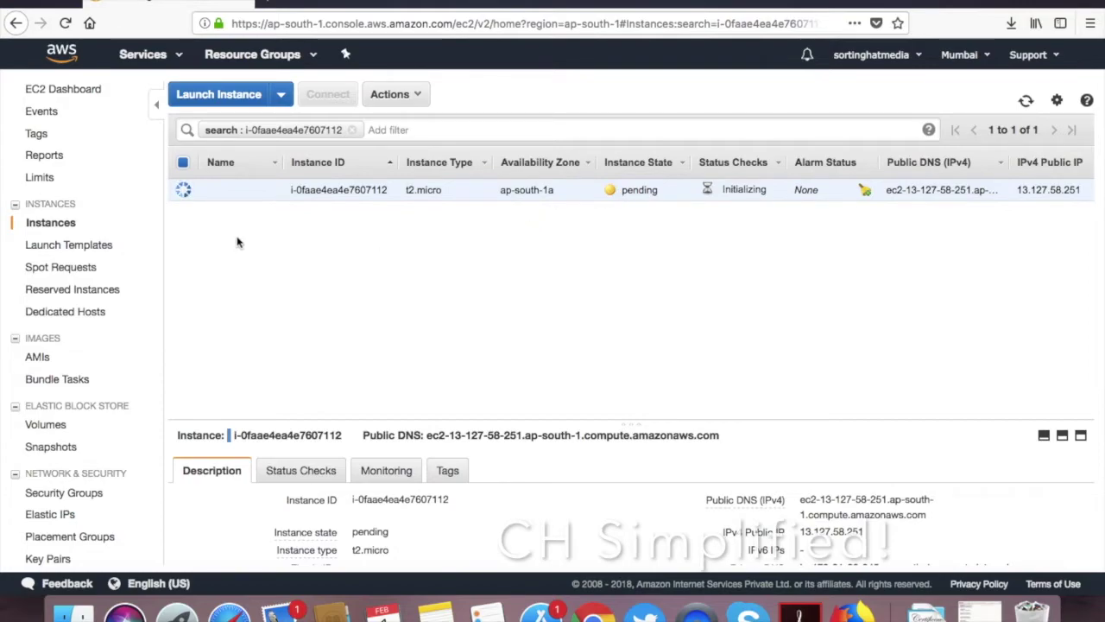
Step: Allocate a new Elastic IP address and highlight the allocated address
{"action": "scroll", "coordinate": [126, 343], "scroll_direction": "down", "scroll_amount": 5}
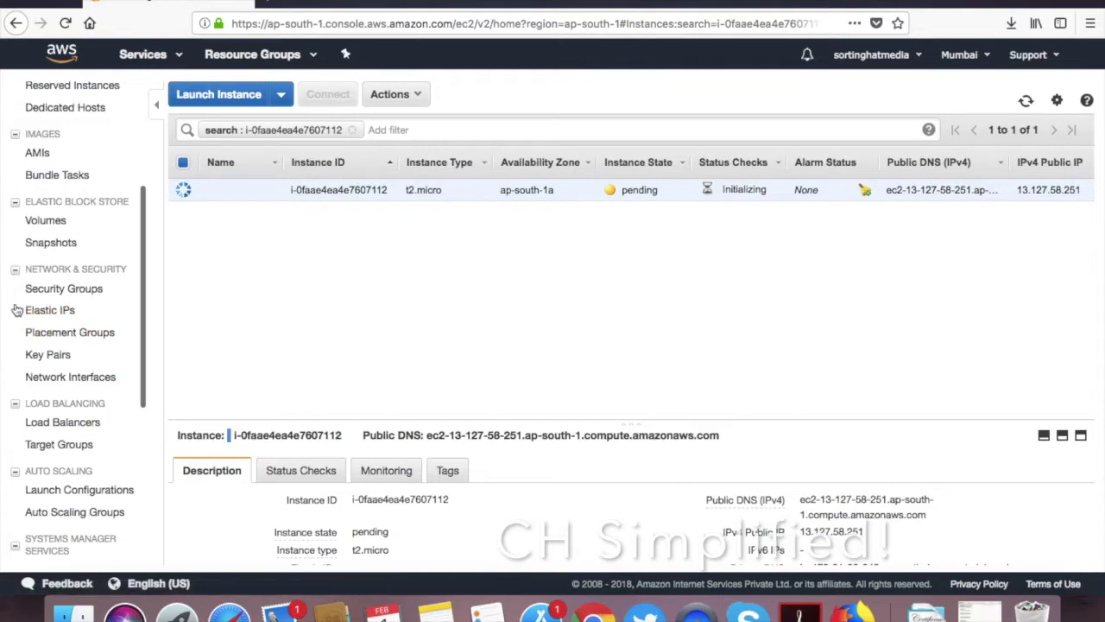
{"action": "left_click", "coordinate": [49, 311]}
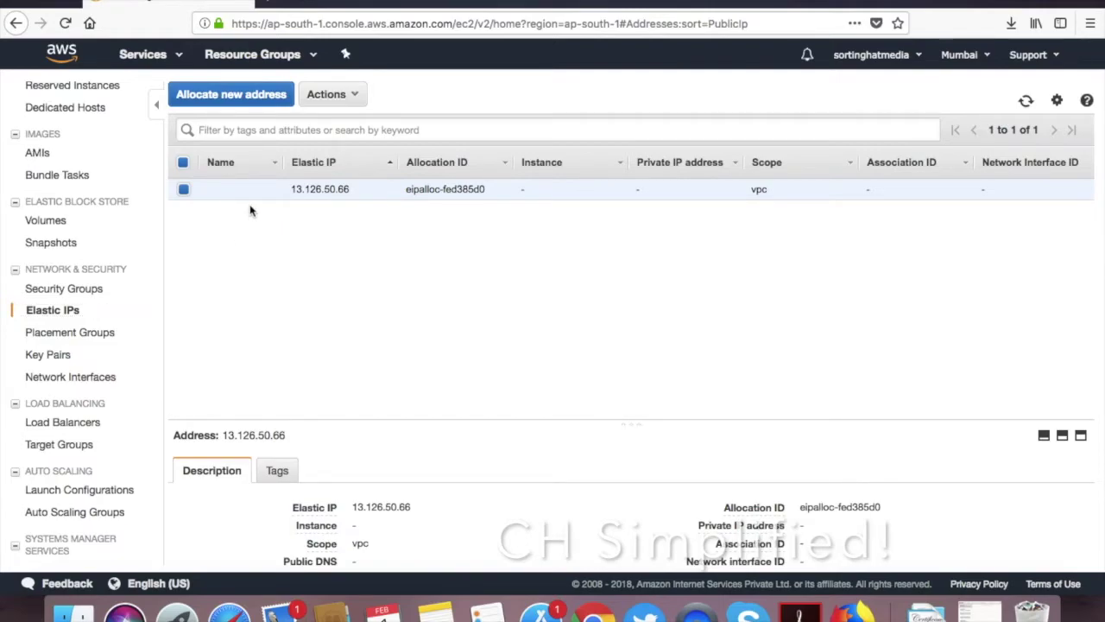
{"action": "left_click", "coordinate": [255, 95]}
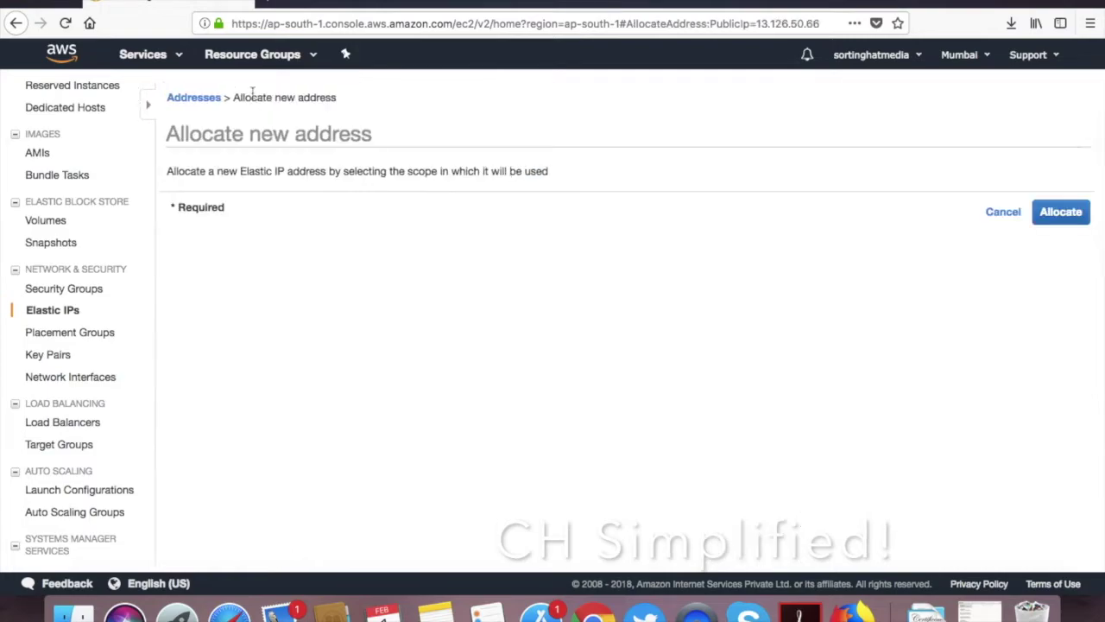
{"action": "left_click", "coordinate": [967, 217]}
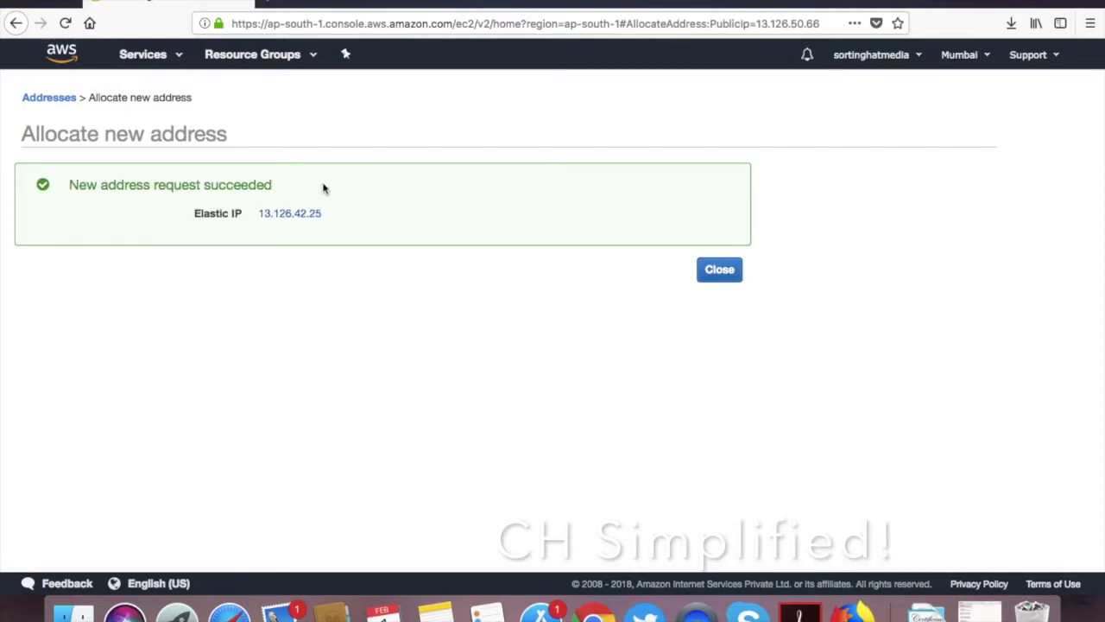
{"action": "left_click_drag", "start_coordinate": [333, 212], "coordinate": [262, 217]}
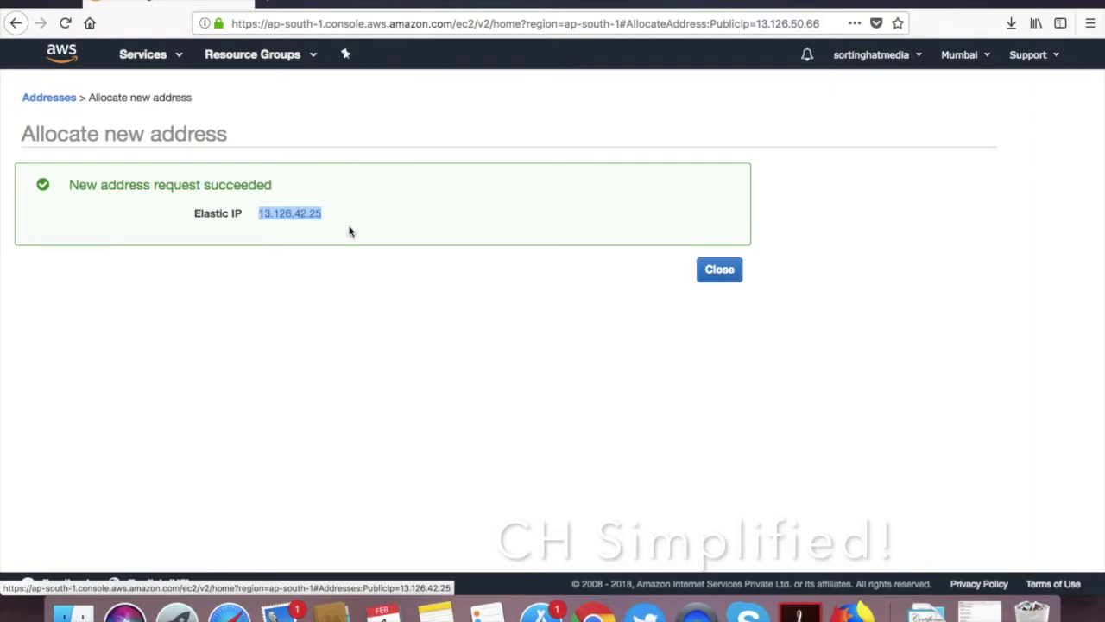
Step: Return to the address list and open the association form for Elastic IP 13.126.50.66, highlighting the address and the resource type
{"action": "left_click", "coordinate": [719, 271]}
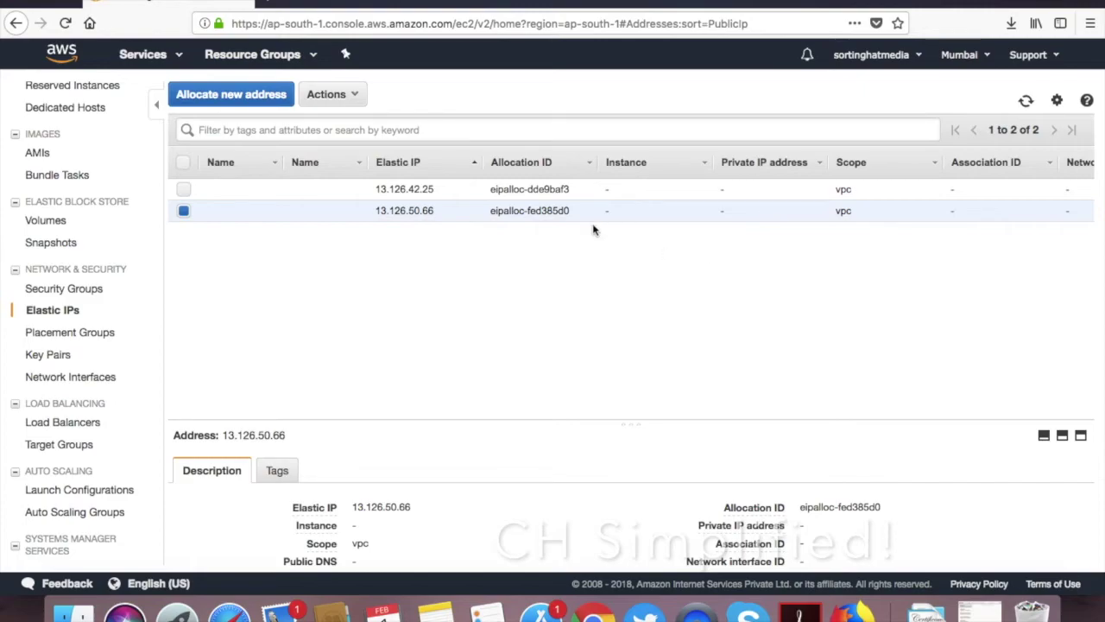
{"action": "left_click", "coordinate": [338, 98]}
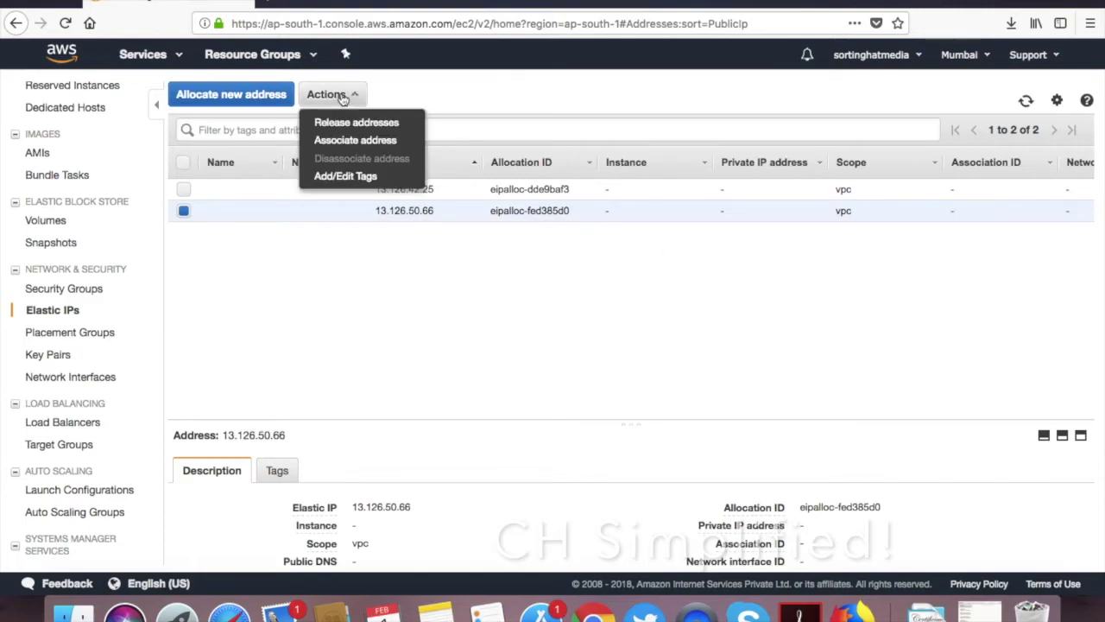
{"action": "left_click", "coordinate": [348, 140]}
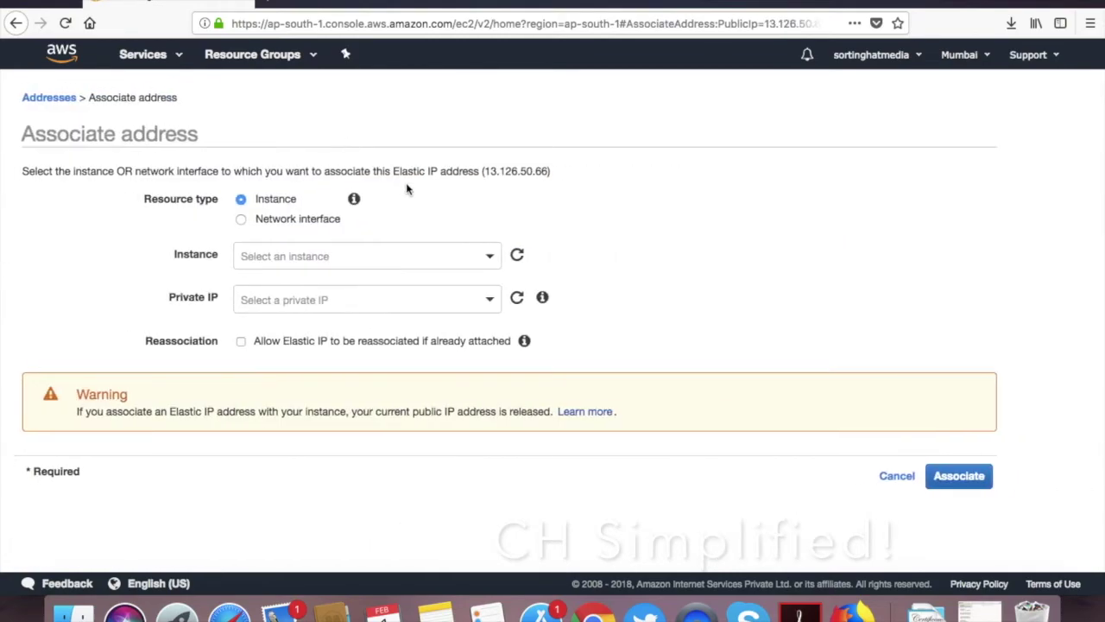
{"action": "left_click_drag", "start_coordinate": [483, 171], "coordinate": [541, 174]}
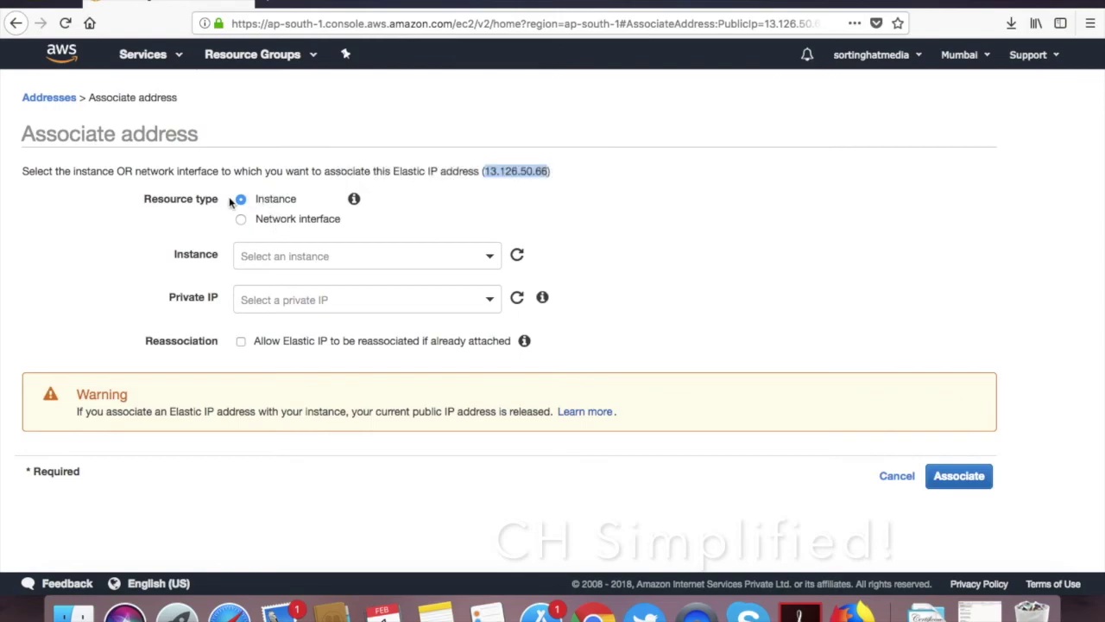
{"action": "left_click_drag", "start_coordinate": [193, 199], "coordinate": [142, 198]}
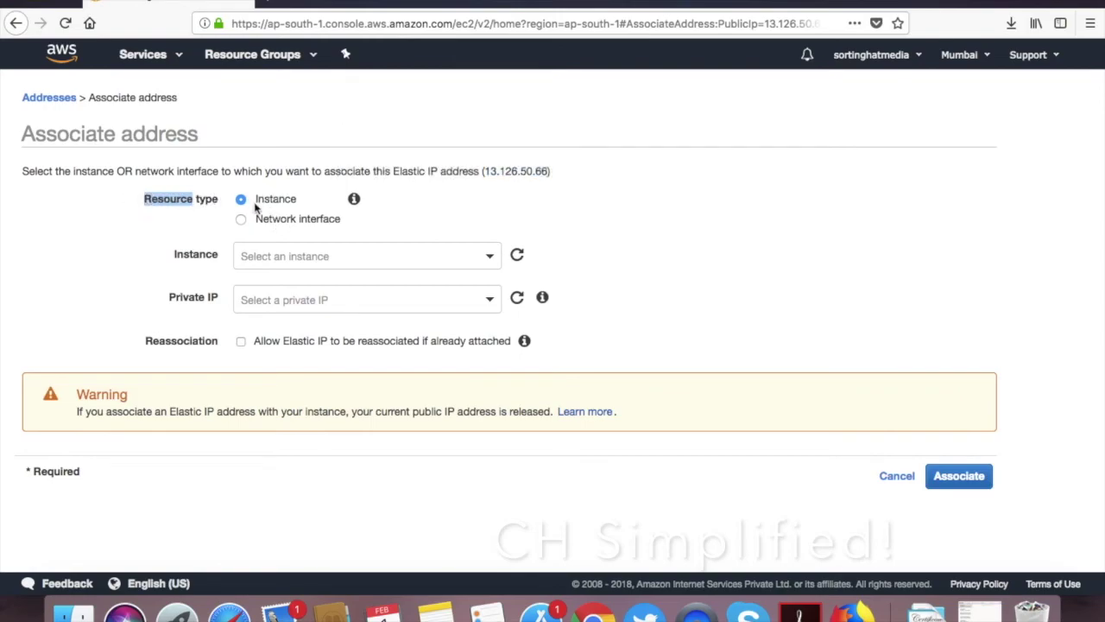
Step: Associate the Elastic IP with instance i-0faae4ea4e7607112 and private IP 172.31.28.245, and return to the address list
{"action": "left_click", "coordinate": [271, 253]}
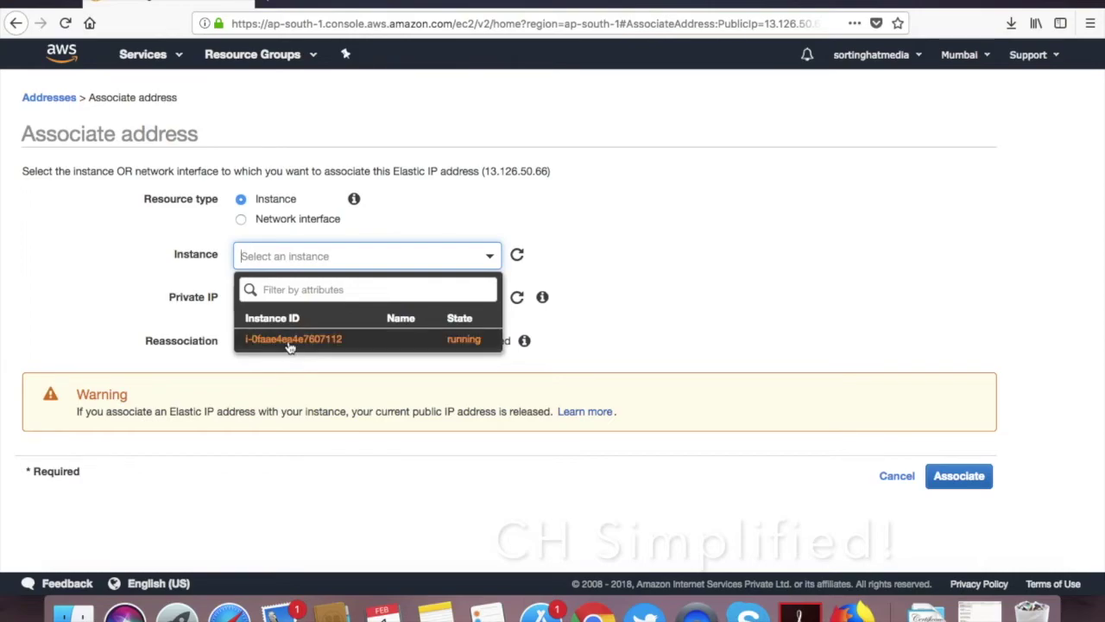
{"action": "left_click", "coordinate": [290, 341]}
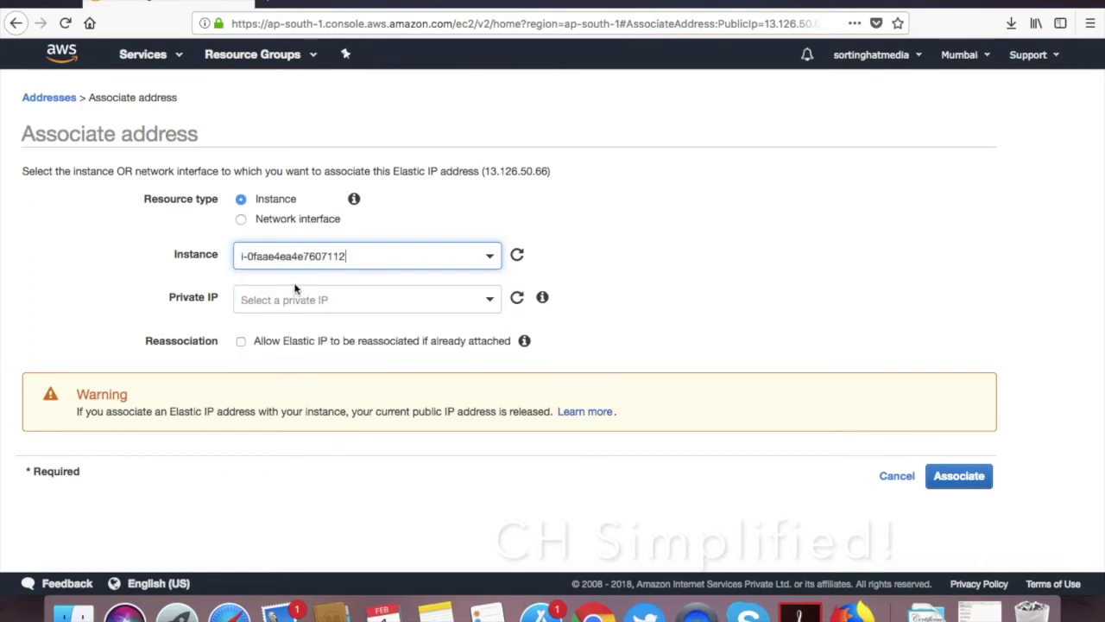
{"action": "left_click", "coordinate": [313, 299]}
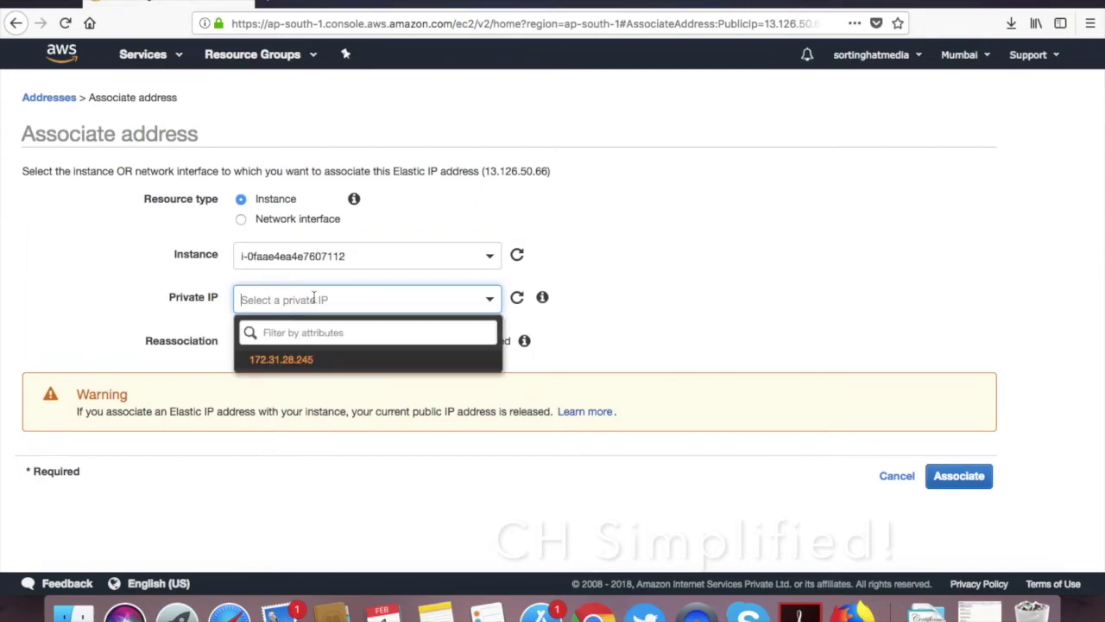
{"action": "left_click", "coordinate": [293, 366]}
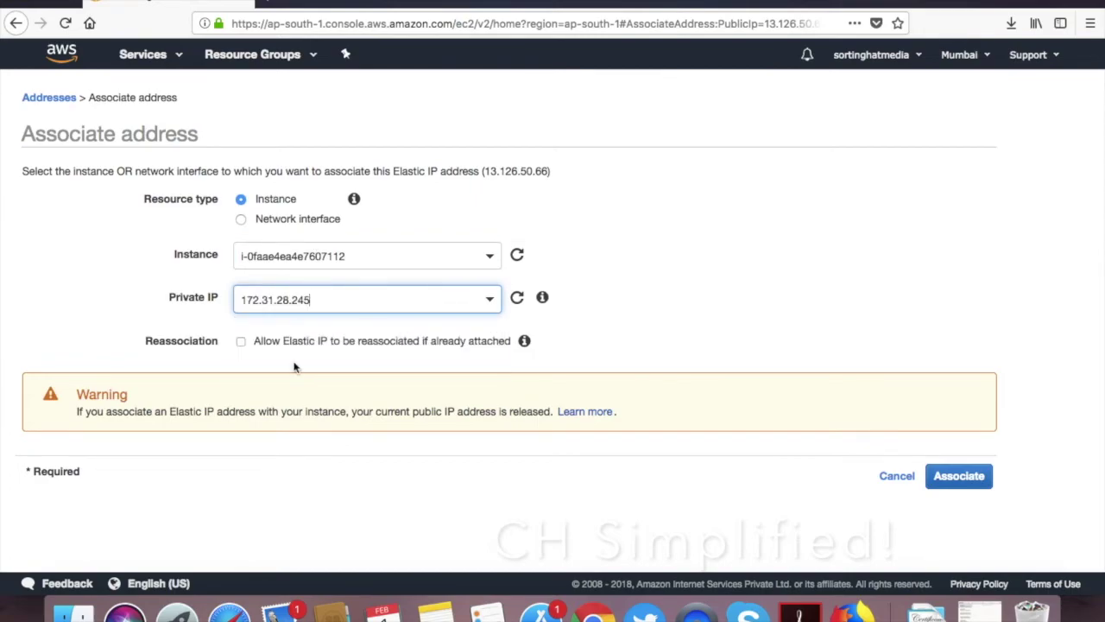
{"action": "left_click", "coordinate": [979, 476]}
{"action": "left_click", "coordinate": [714, 230]}
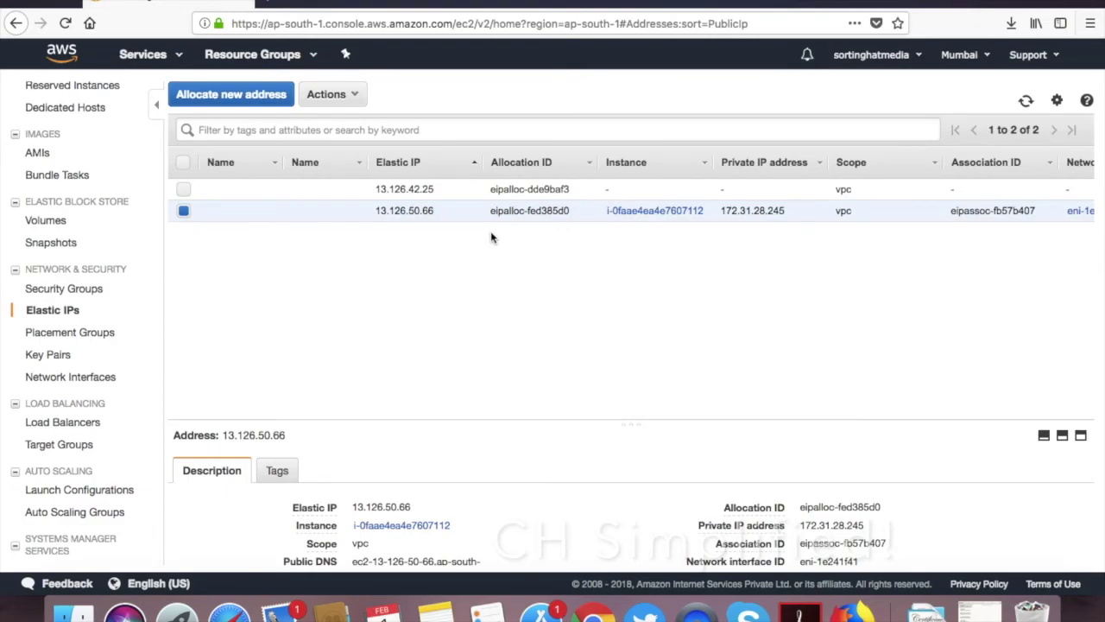
Step: Highlight the Elastic IP 13.126.50.66 in the address list
{"action": "left_click_drag", "start_coordinate": [437, 216], "coordinate": [371, 212]}
{"action": "left_click", "coordinate": [378, 214]}
{"action": "left_click_drag", "start_coordinate": [377, 214], "coordinate": [445, 210]}
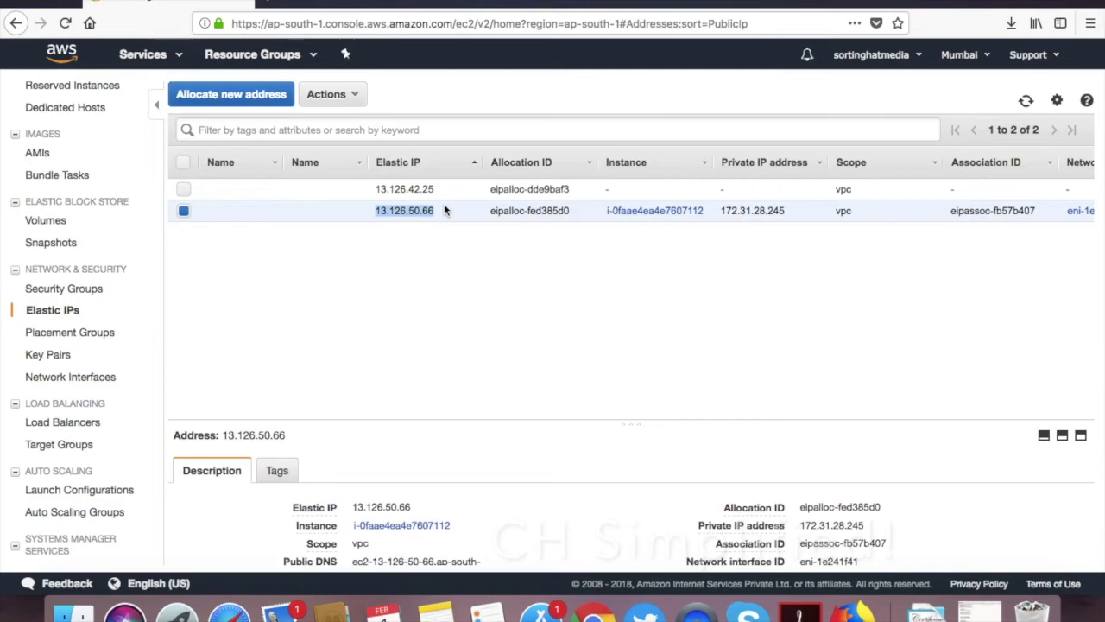
Step: Open the instances list and highlight the instance's state
{"action": "scroll", "coordinate": [108, 268], "scroll_direction": "up", "scroll_amount": 5}
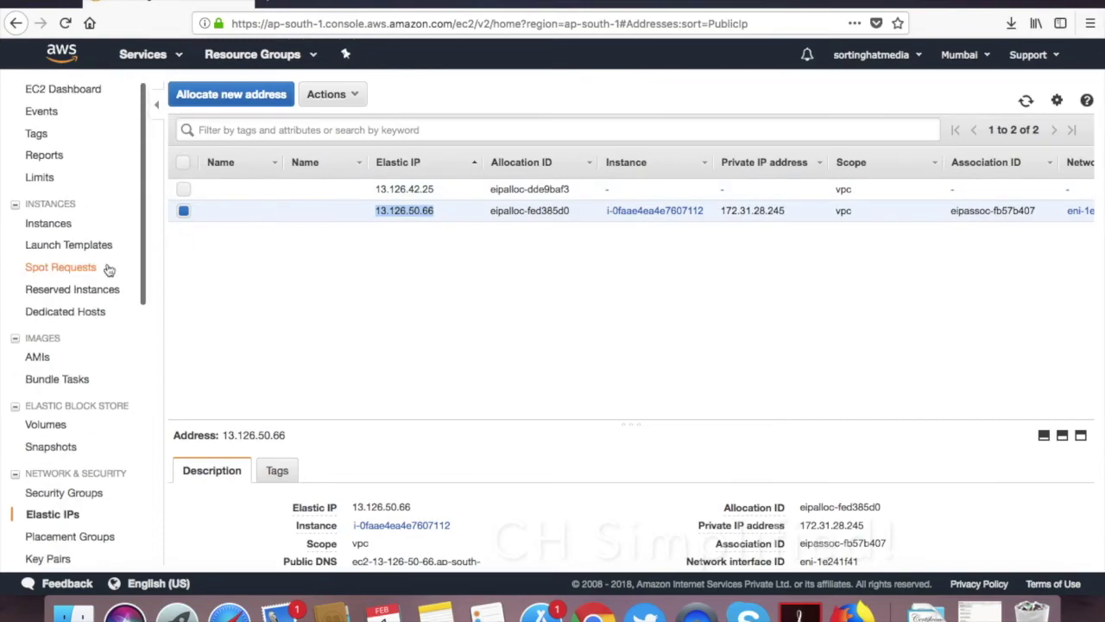
{"action": "left_click", "coordinate": [59, 225]}
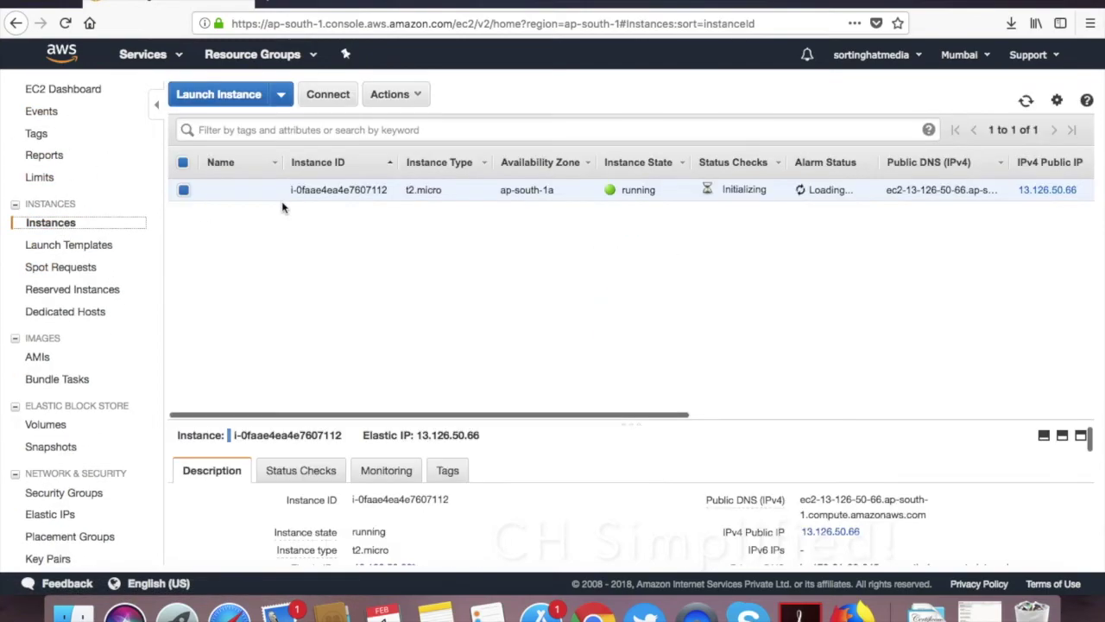
{"action": "left_click", "coordinate": [620, 193]}
{"action": "left_click_drag", "start_coordinate": [620, 193], "coordinate": [666, 192]}
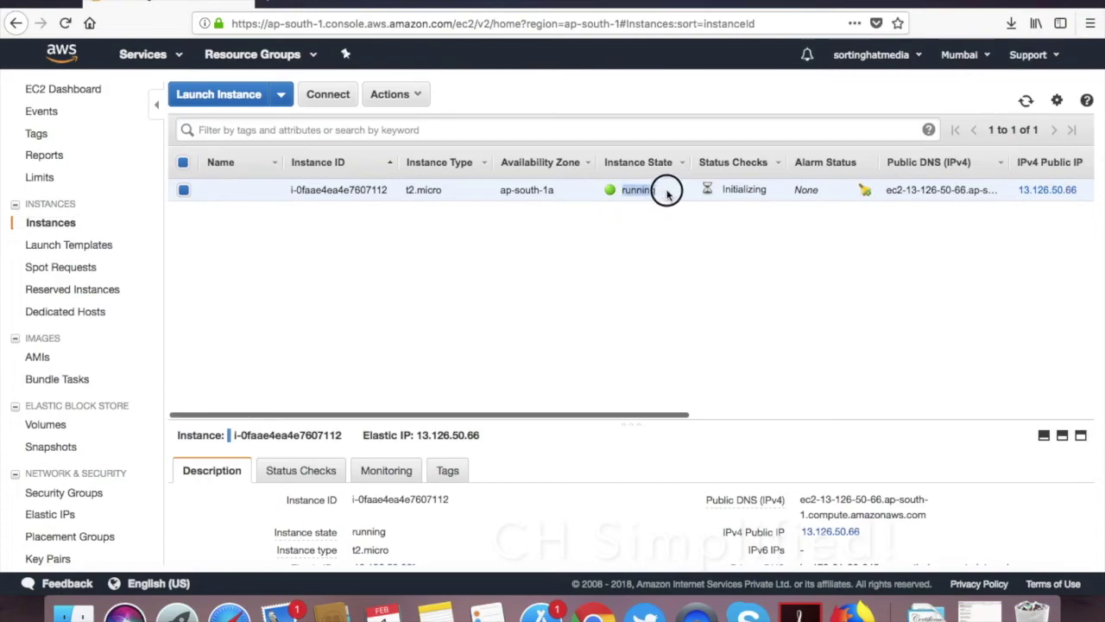